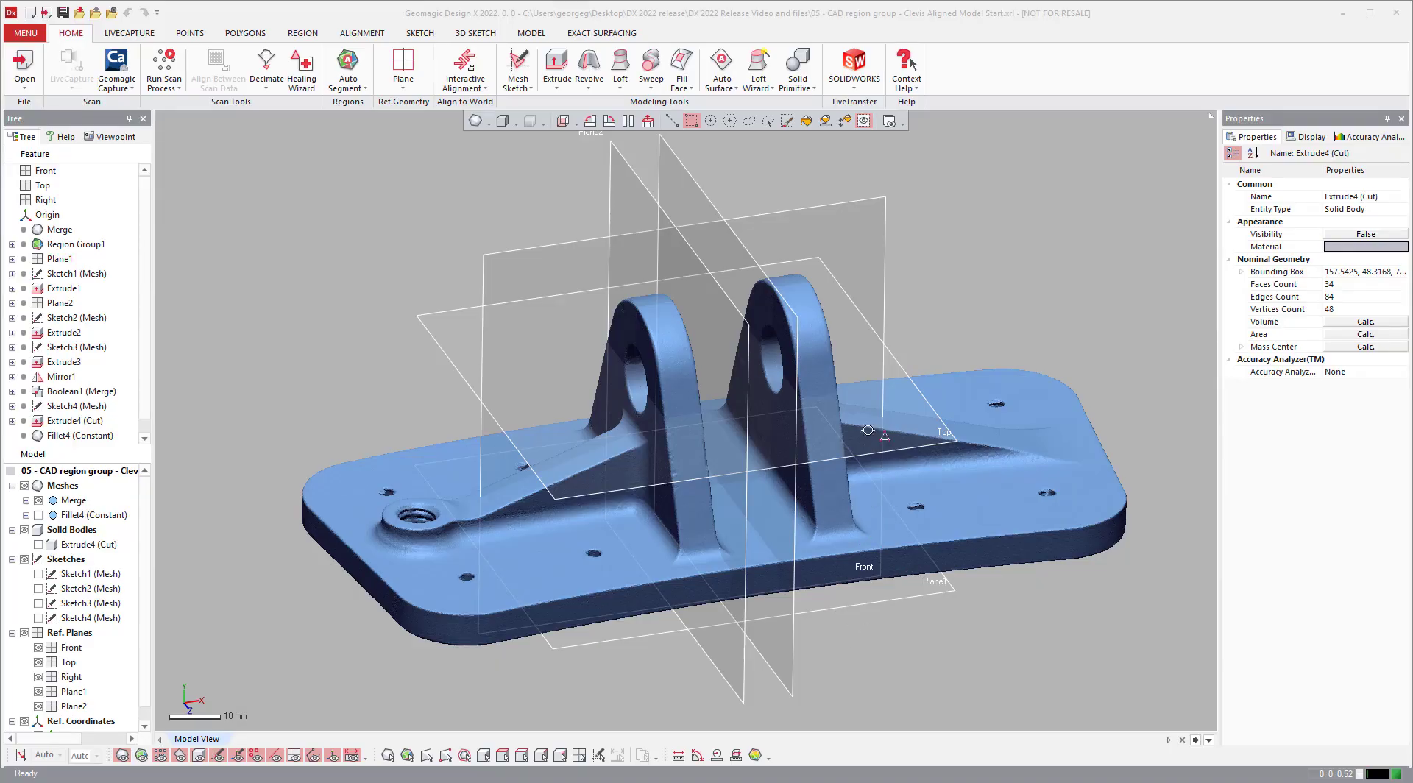
Start Auto Segment and examine its CAD Tessellated Mesh option and the existing regions on the clevis mesh.
mouse_move(868, 431)
right_down()
mouse_move(868, 447)
mouse_move(863, 420)
right_up()
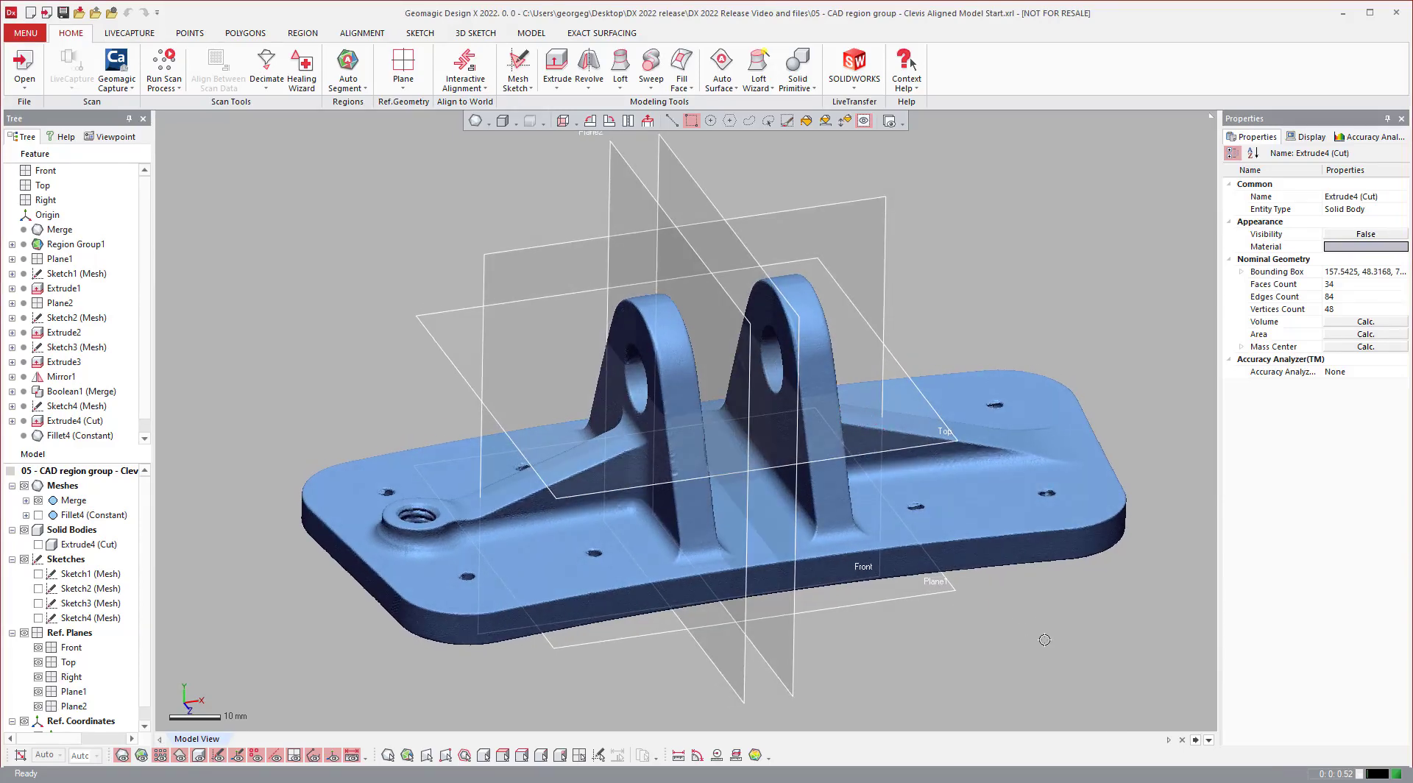
click(303, 34)
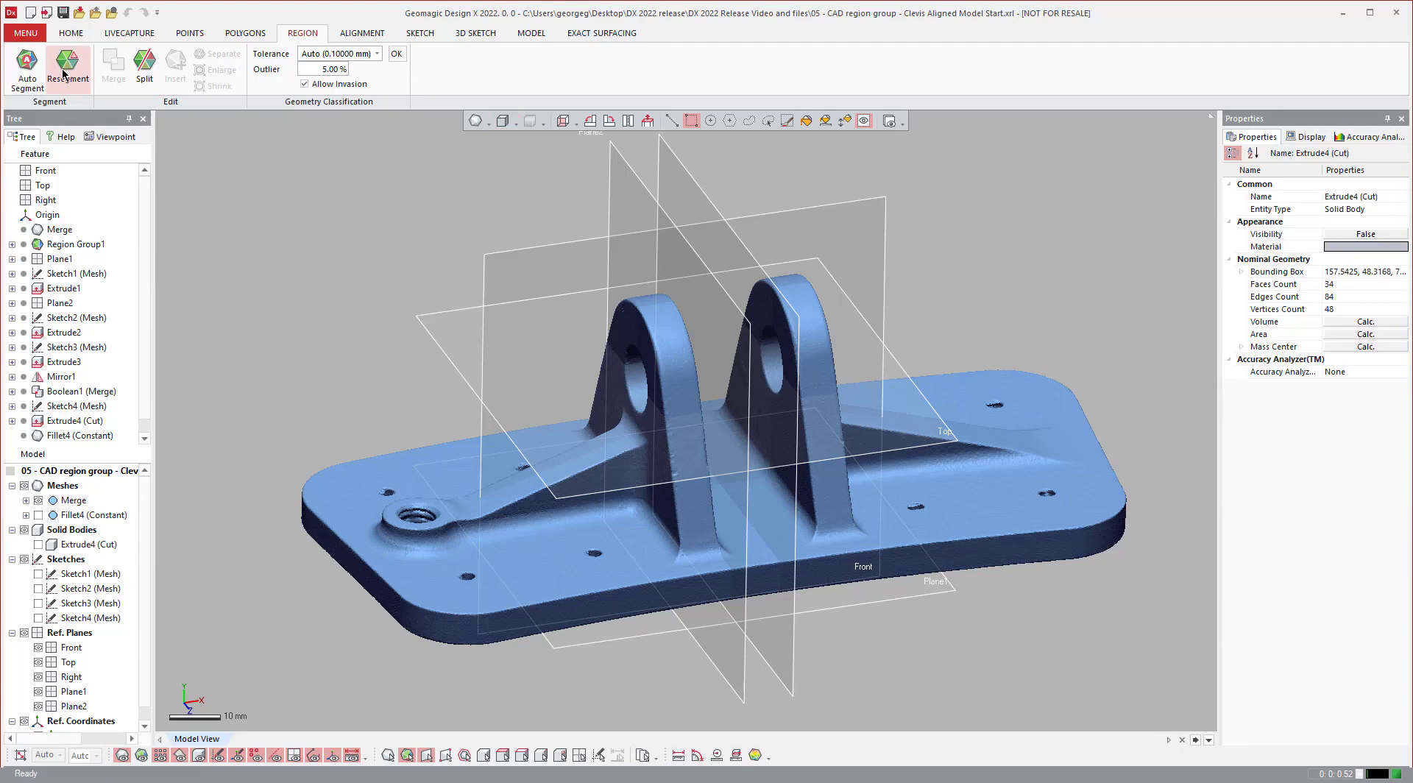
click(31, 93)
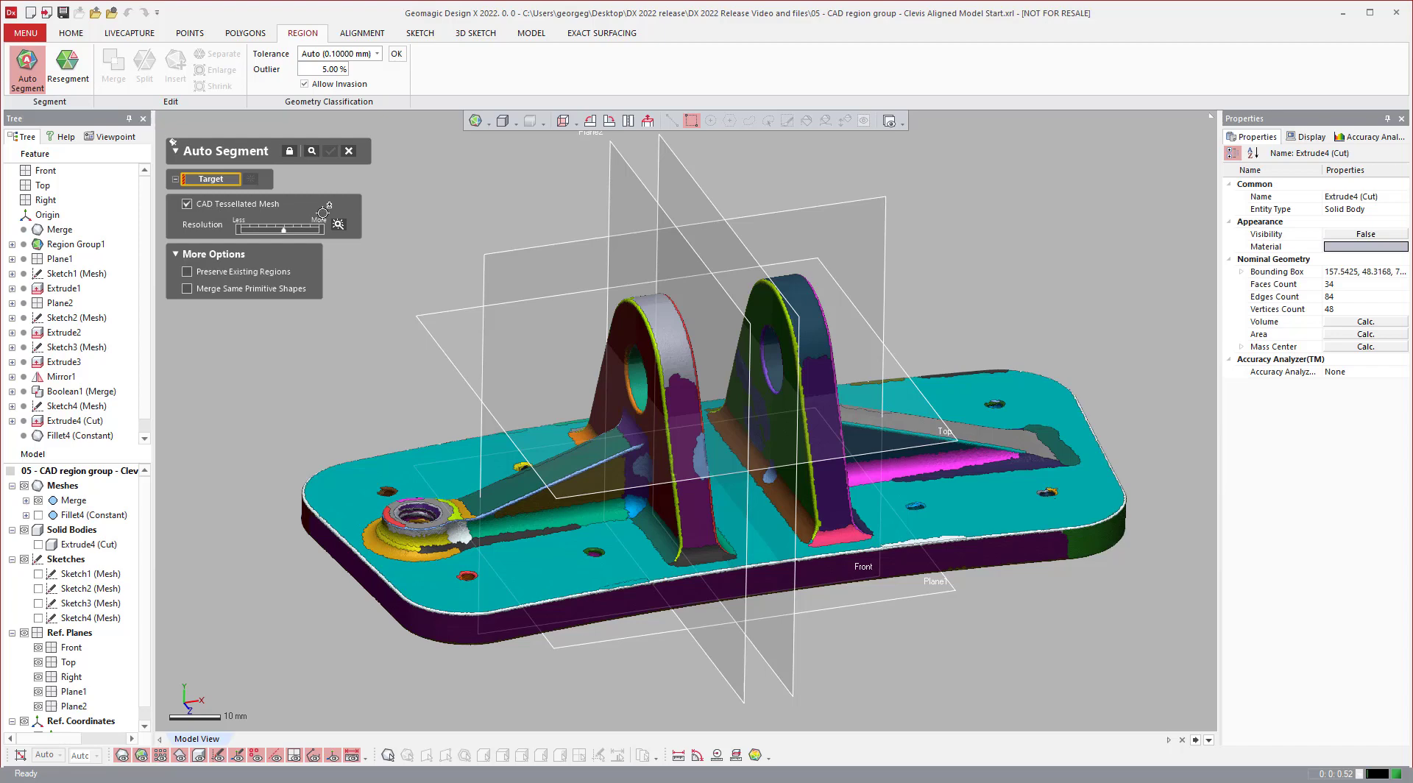
scroll(838, 395, down, 1)
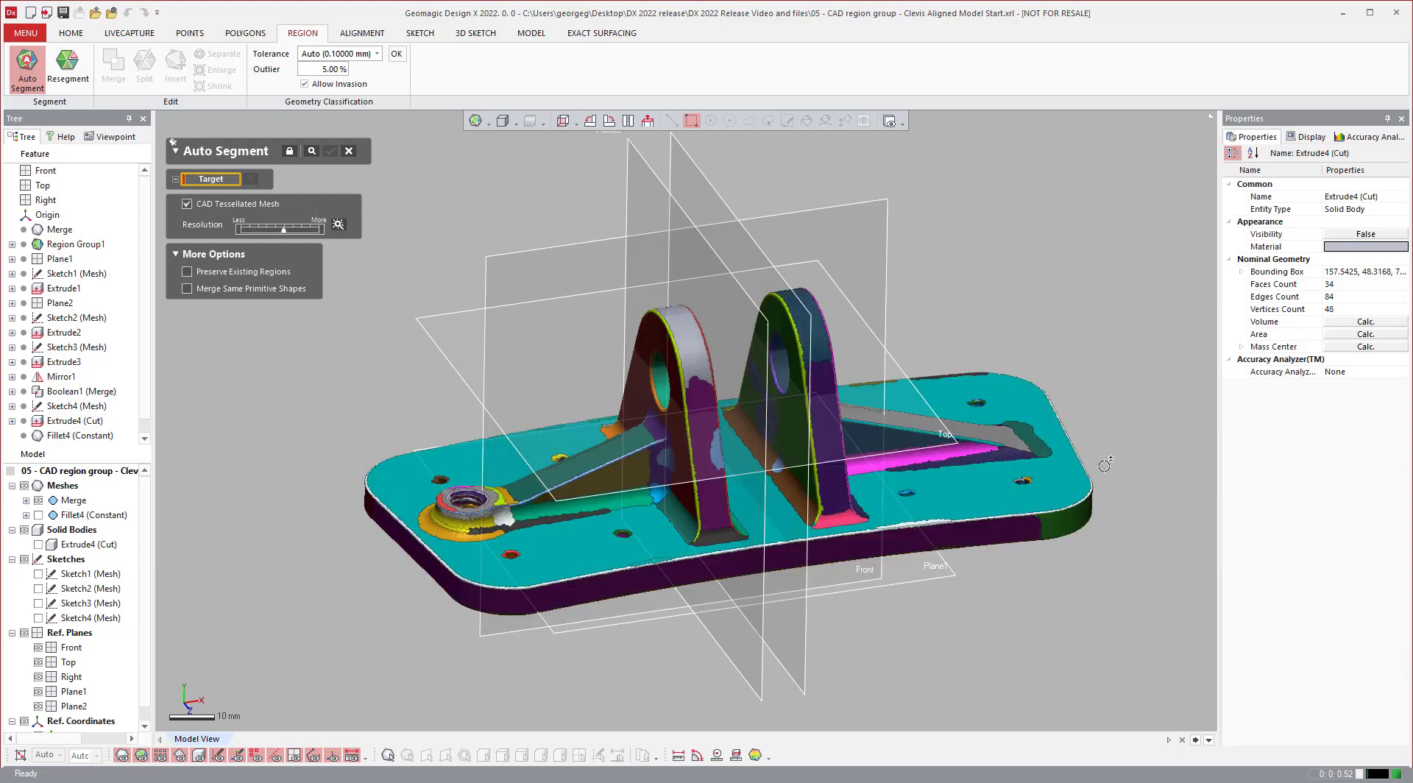
scroll(1104, 469, up, 1)
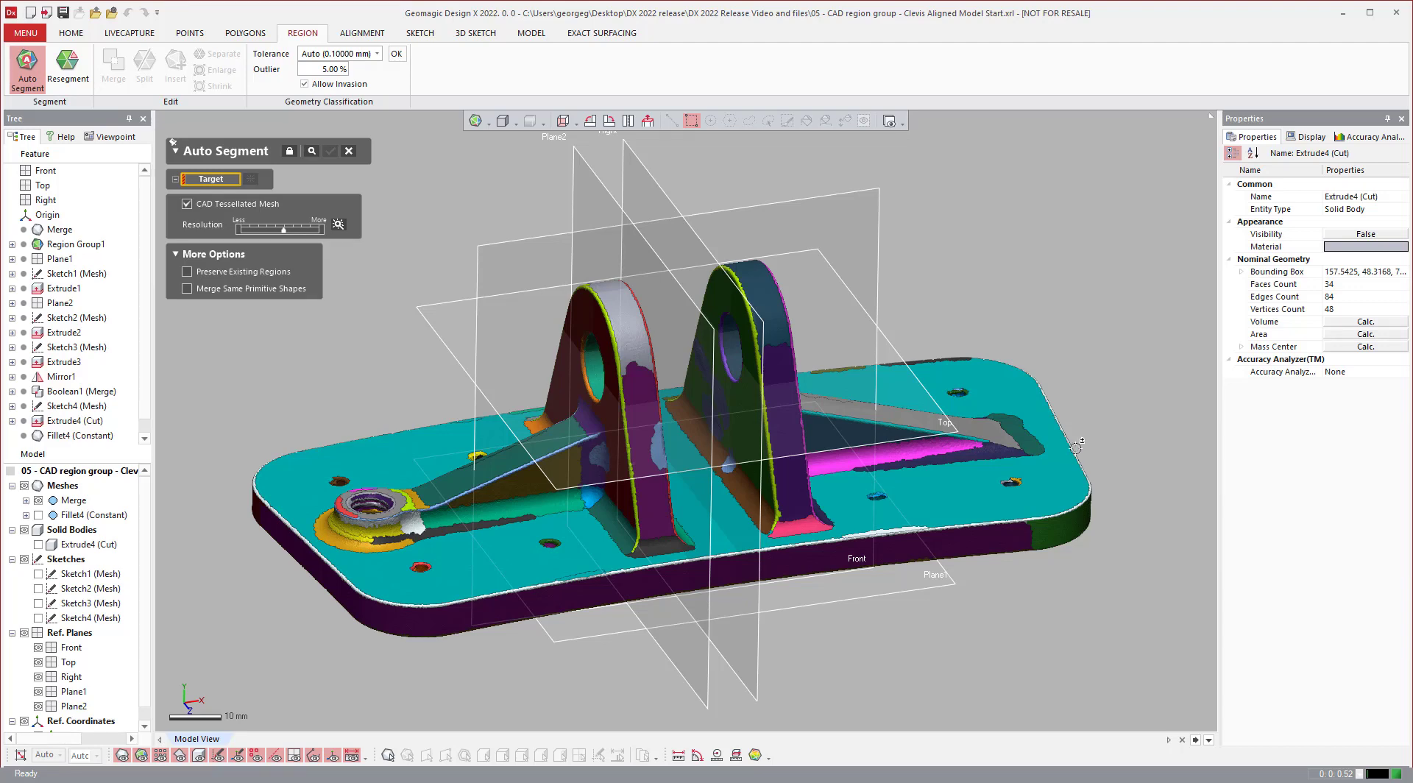
scroll(634, 490, up, 2)
scroll(637, 489, down, 2)
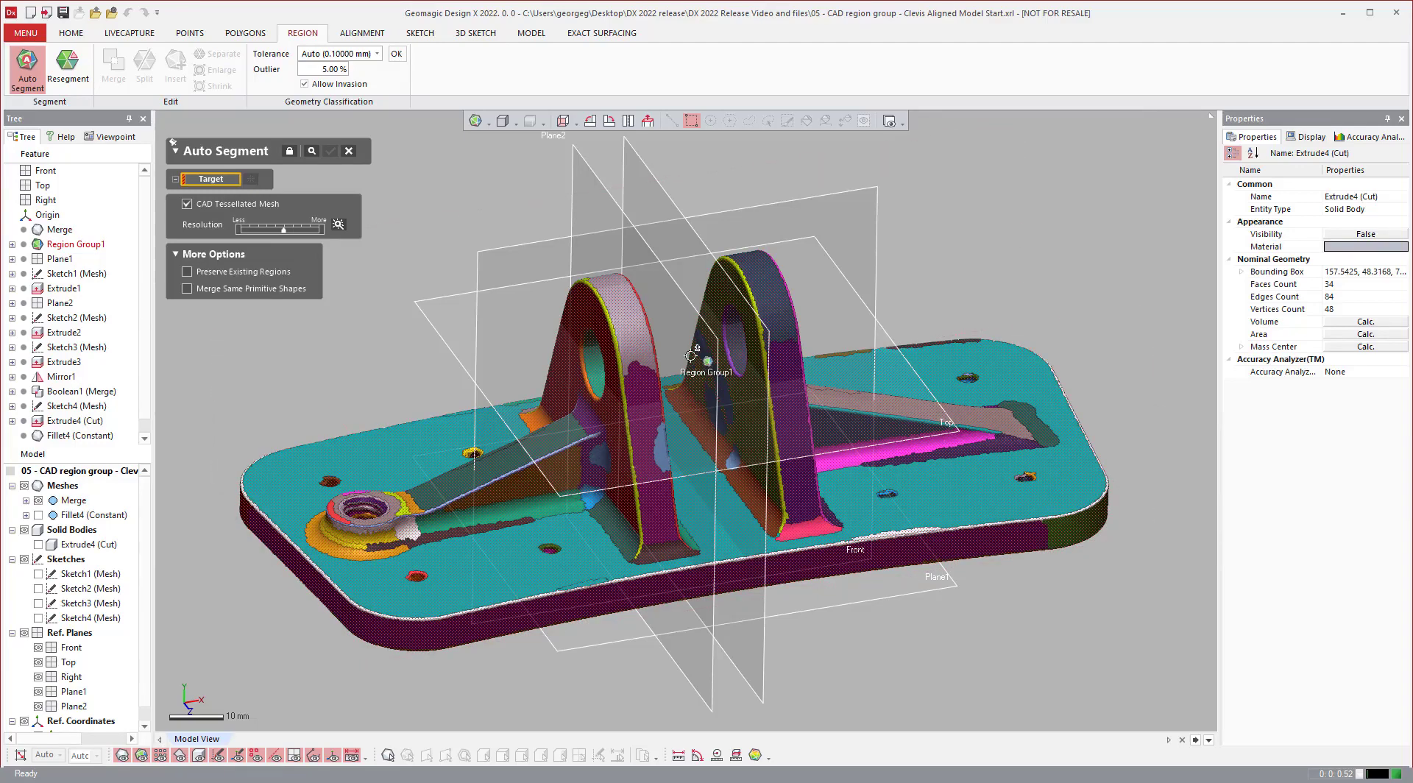
right_drag(851, 260, 847, 264)
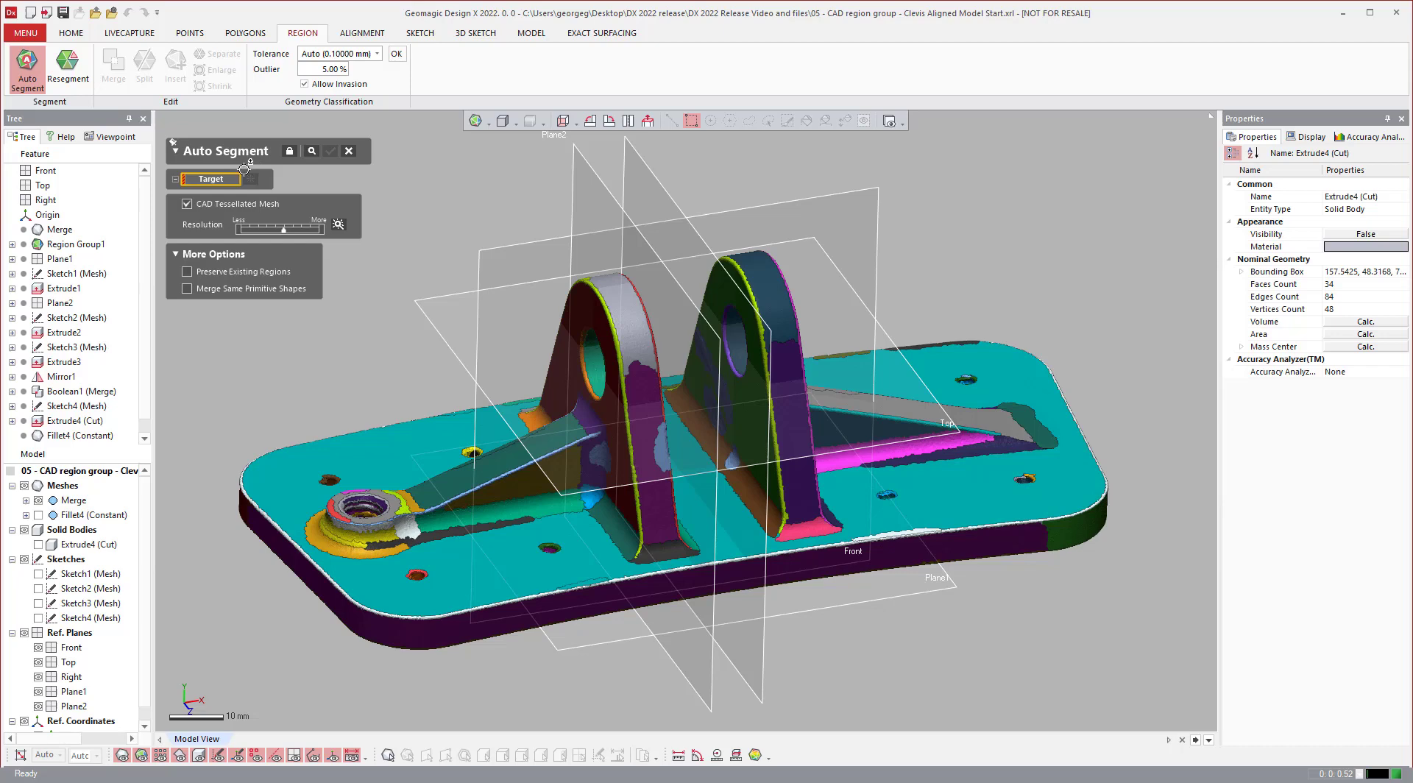
scroll(468, 494, up, 3)
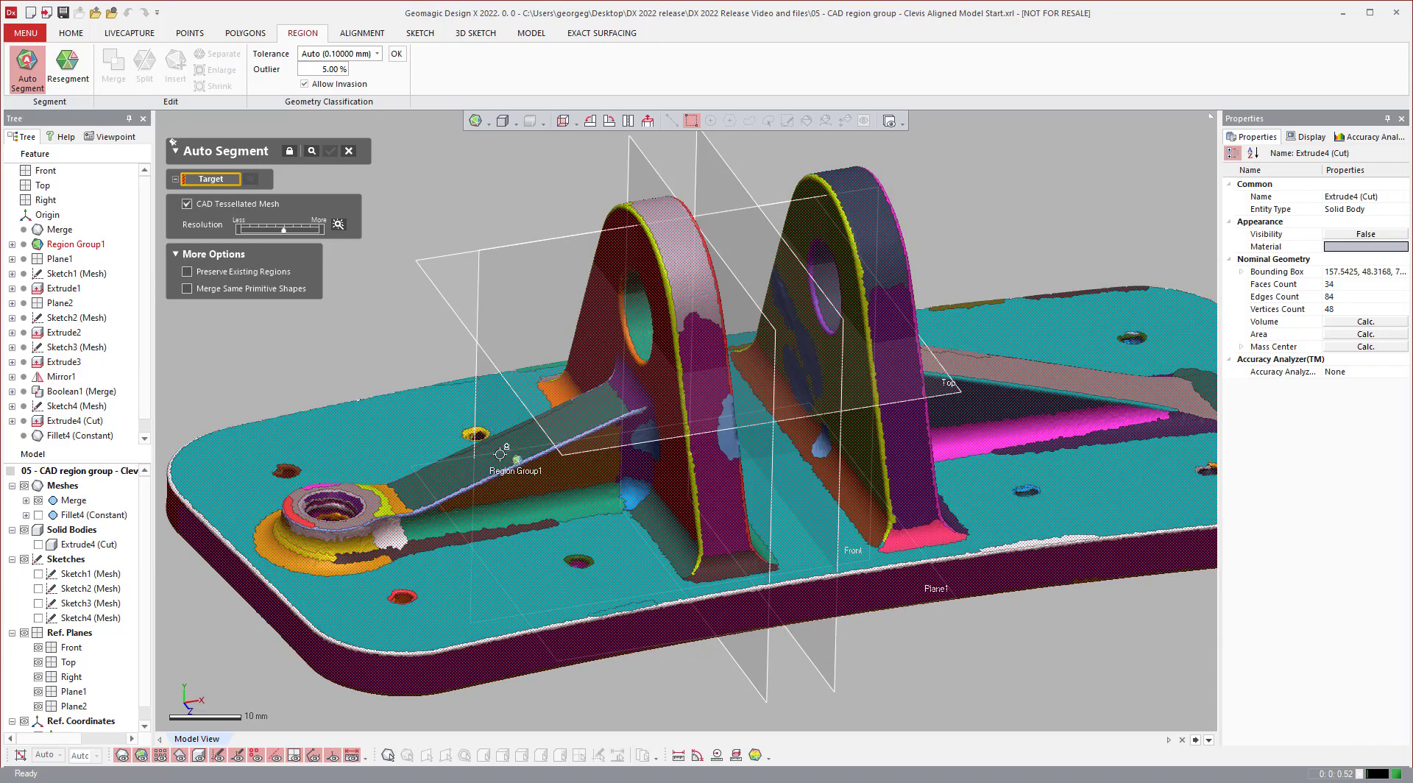
Examine the scan mesh surface around the threaded boss and rib, and close Auto Segment without applying it.
scroll(298, 472, up, 3)
scroll(298, 472, up, 2)
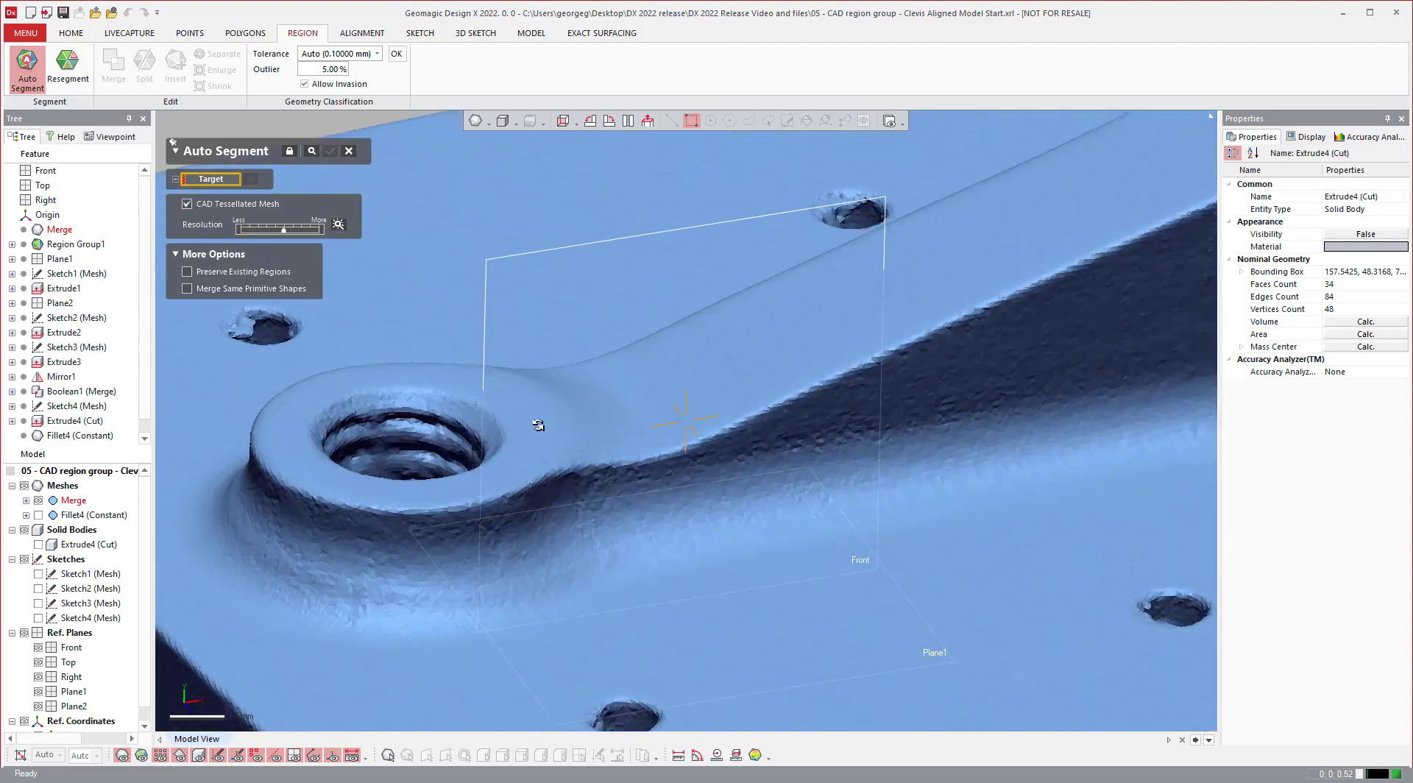
right_drag(587, 409, 709, 473)
scroll(704, 405, down, 3)
scroll(702, 404, up, 5)
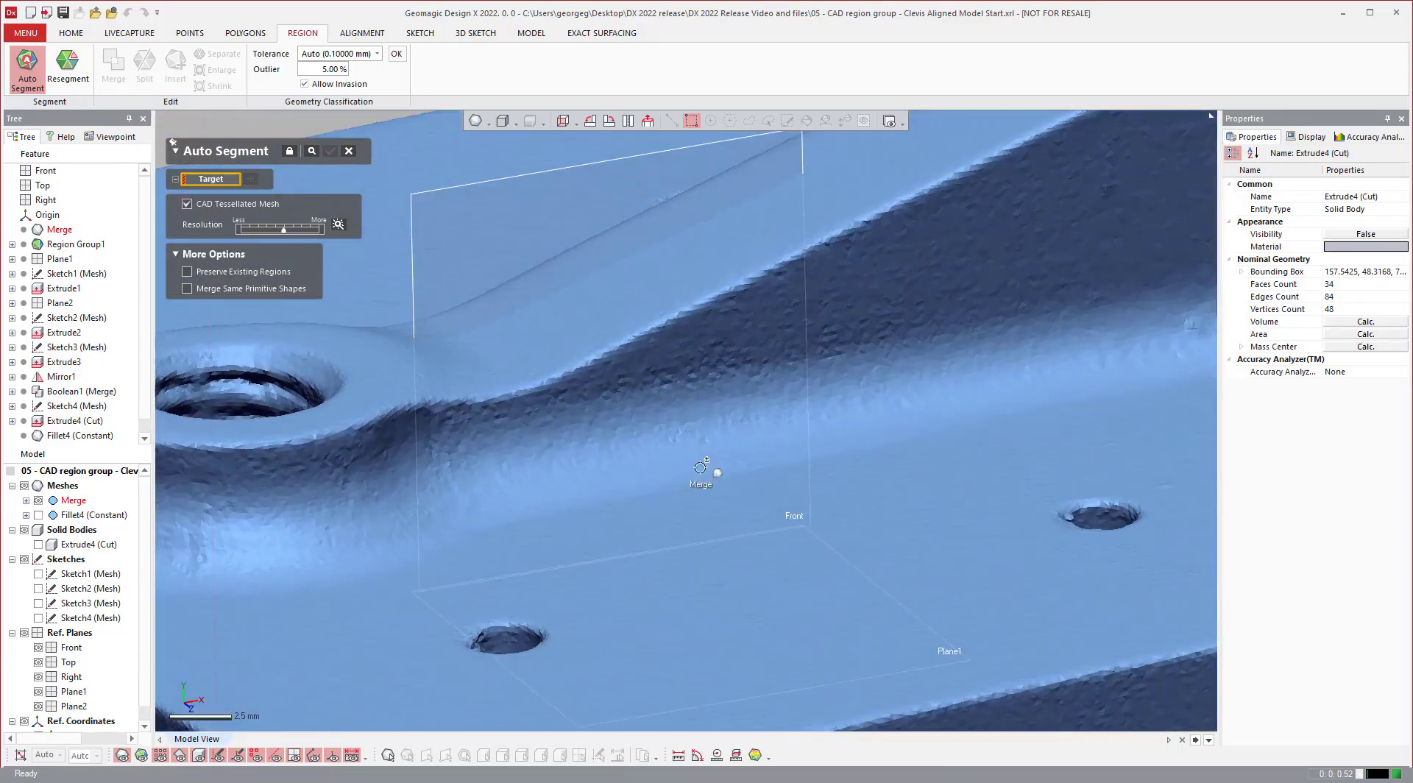
scroll(710, 473, down, 3)
right_drag(883, 602, 804, 590)
scroll(464, 342, down, 5)
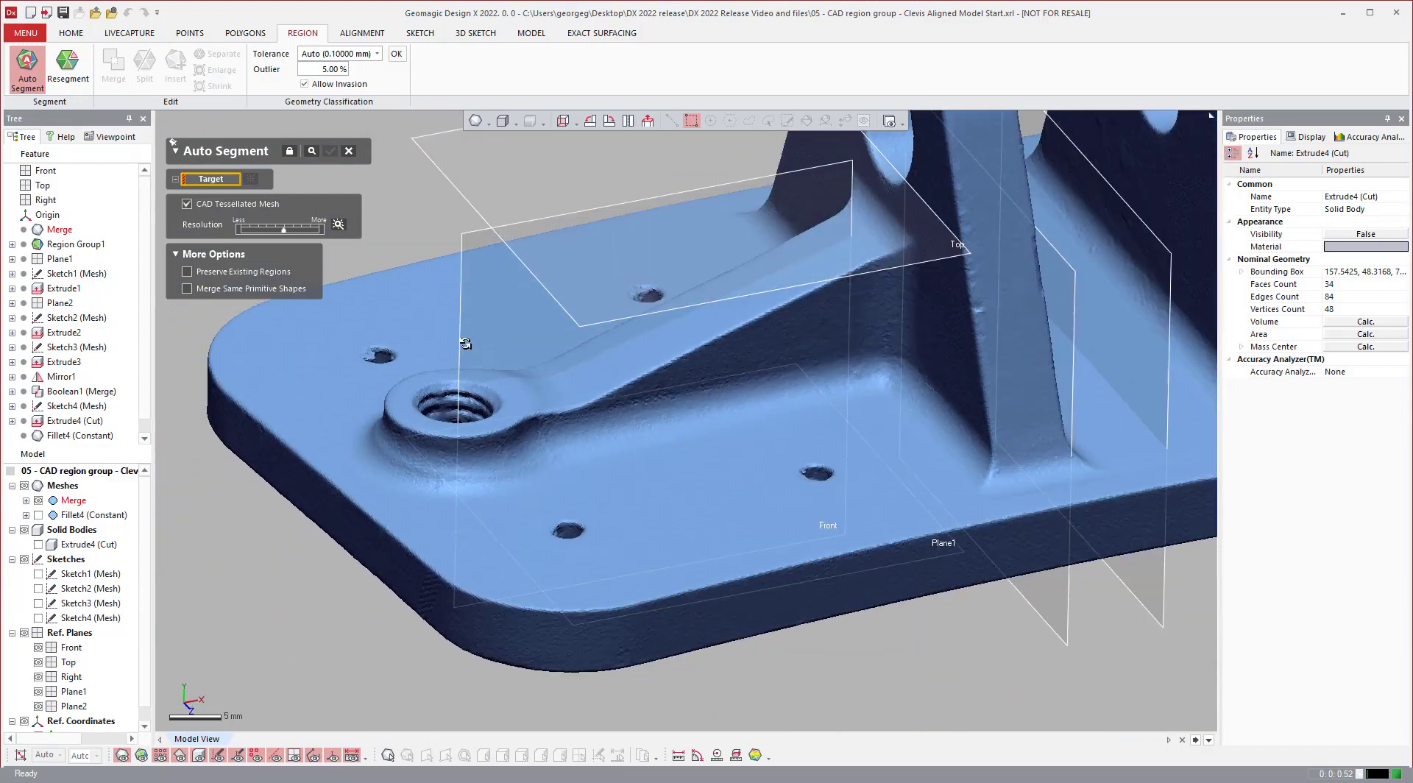
click(348, 150)
Show the Extrude4 (Cut) solid body in place of the Merge mesh and convert it to a mesh with Sew Boundary.
click(38, 545)
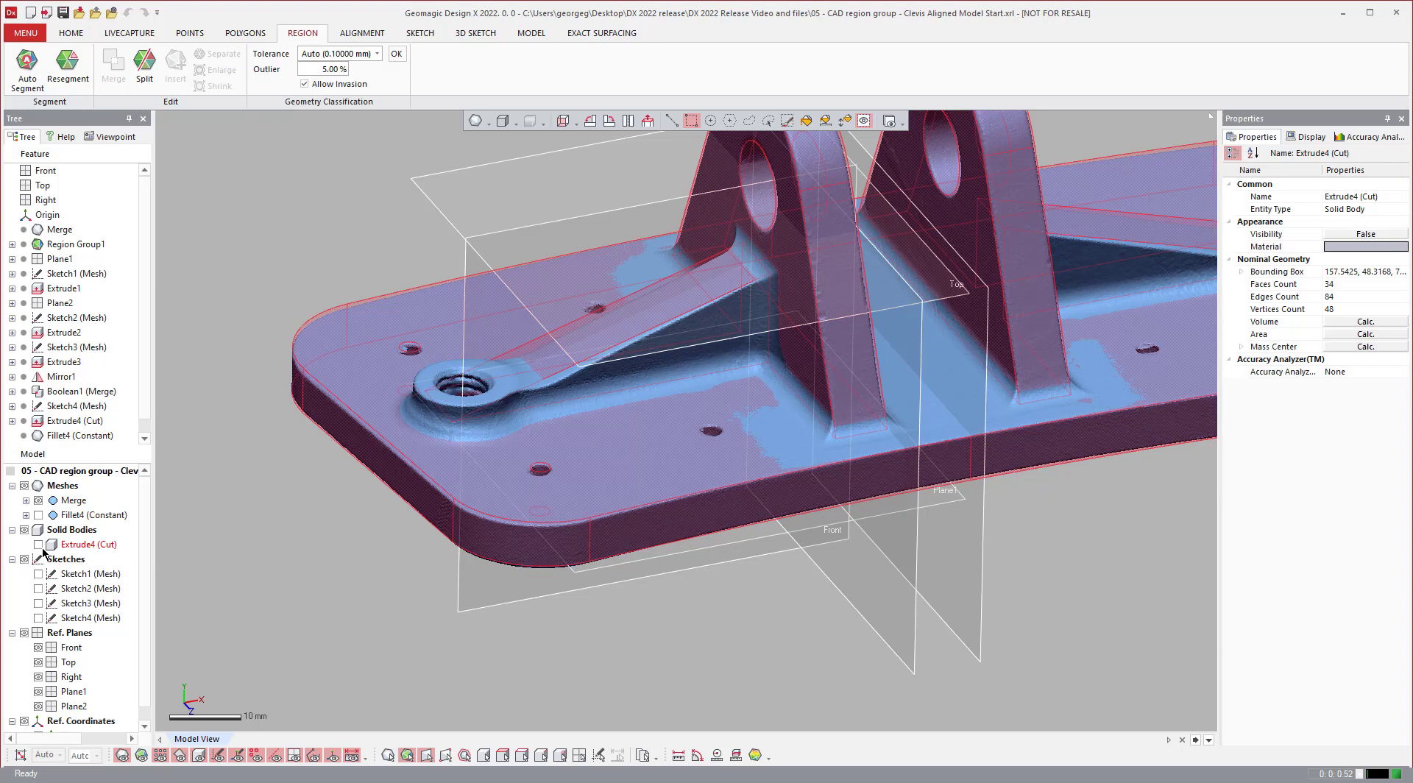
click(38, 501)
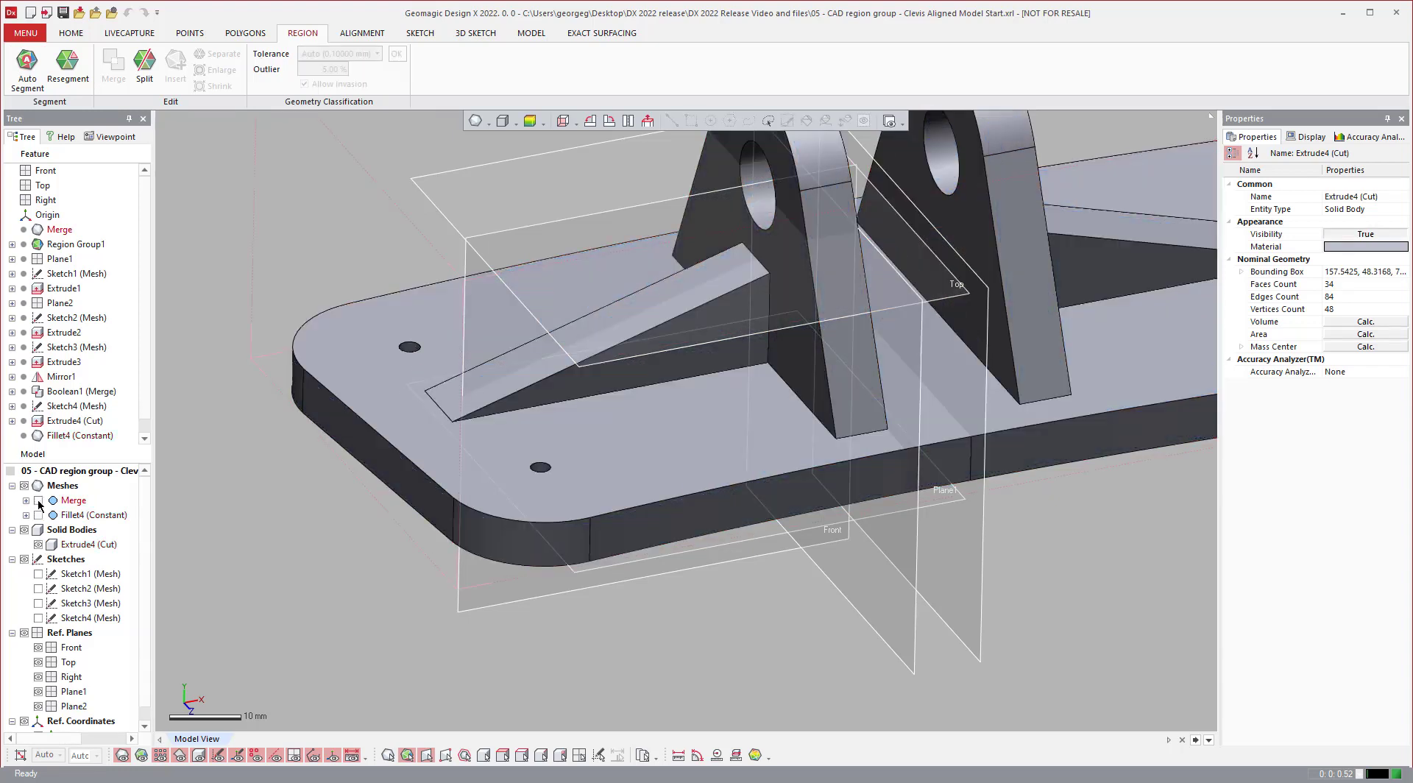
click(246, 33)
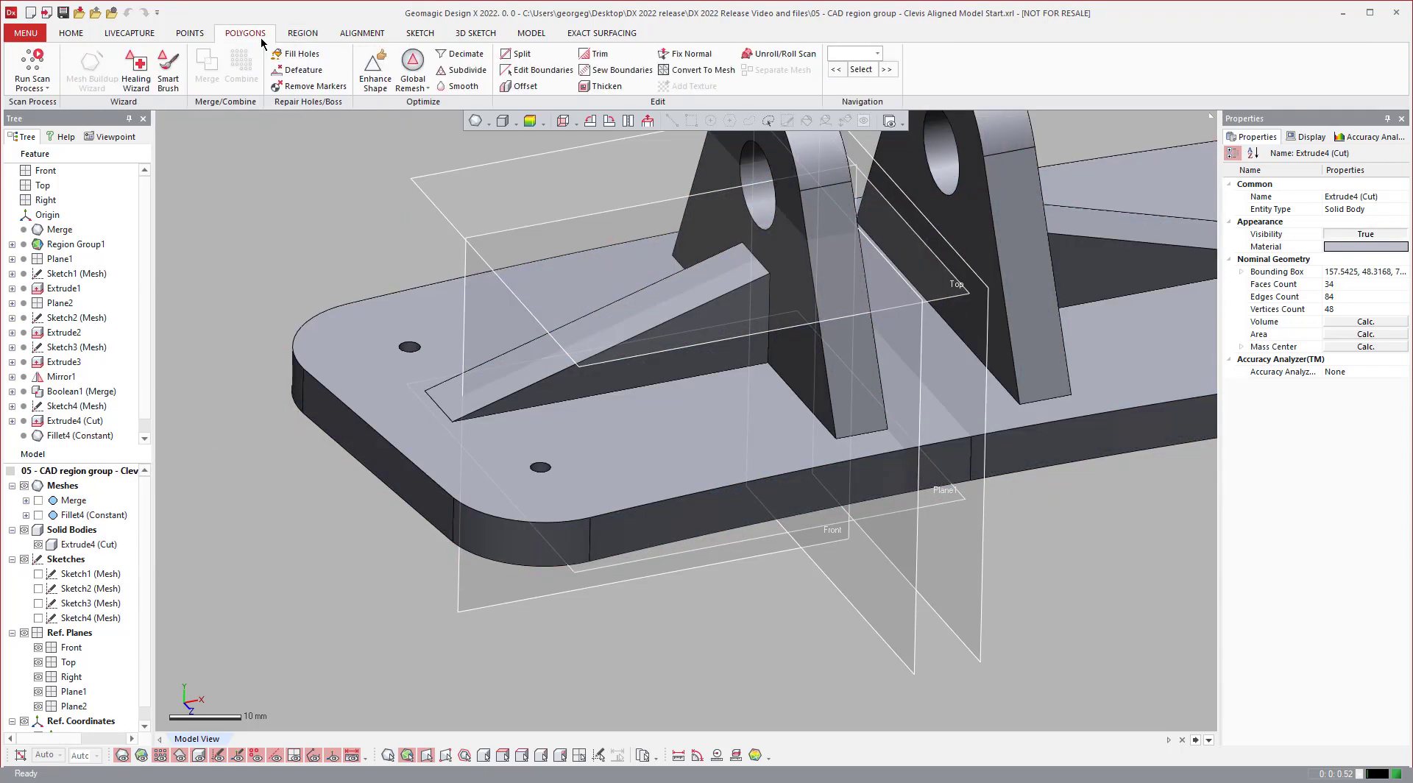
click(685, 70)
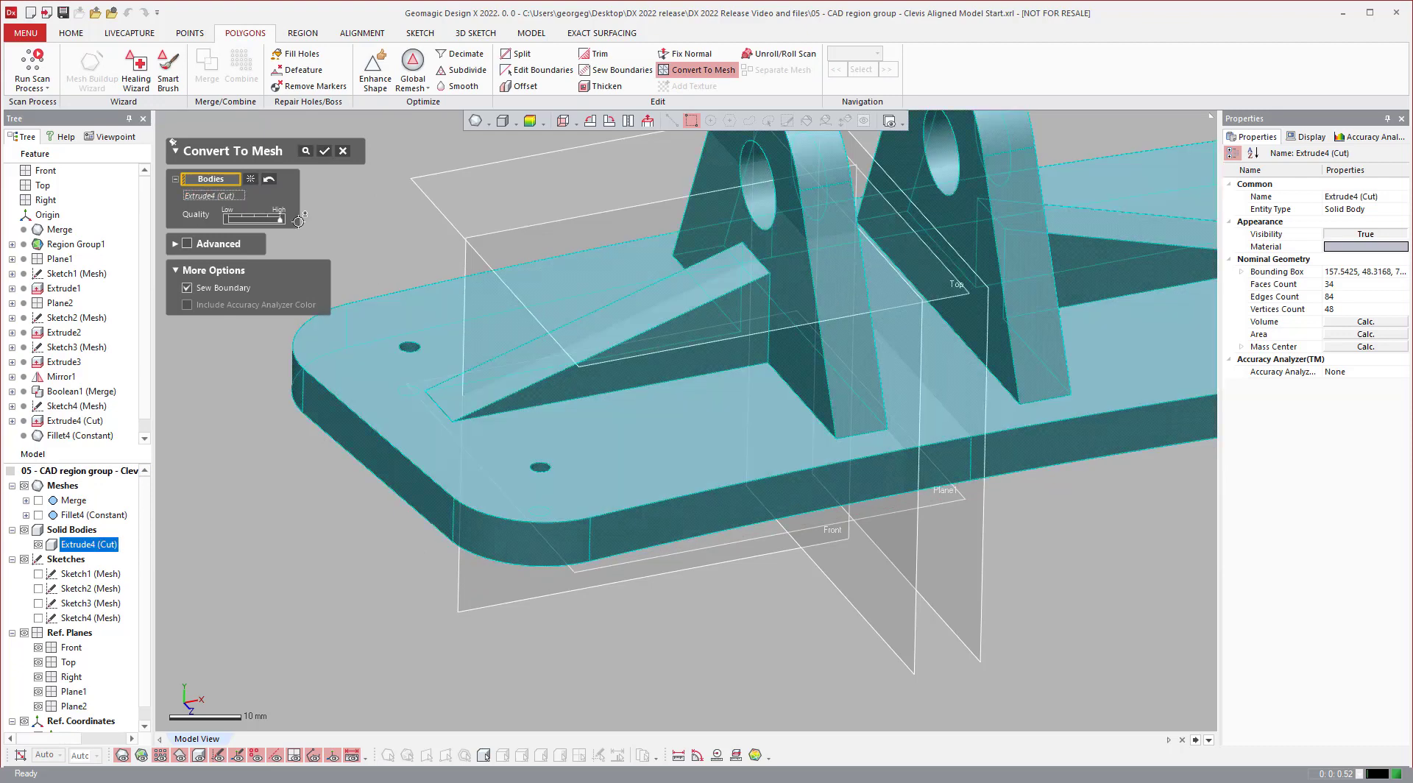
click(324, 150)
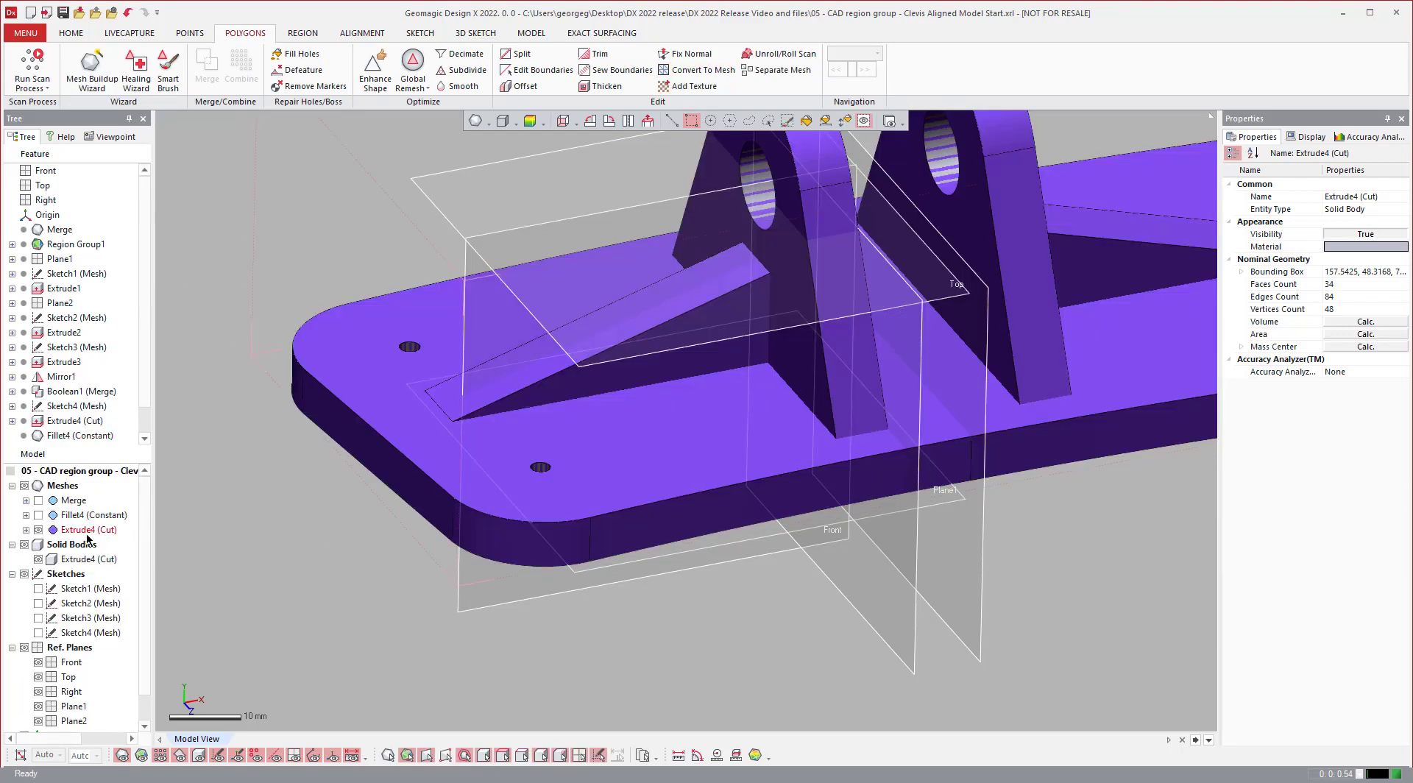
Change the material of the converted Extrude4 (Cut) mesh to the light blue preset.
click(88, 529)
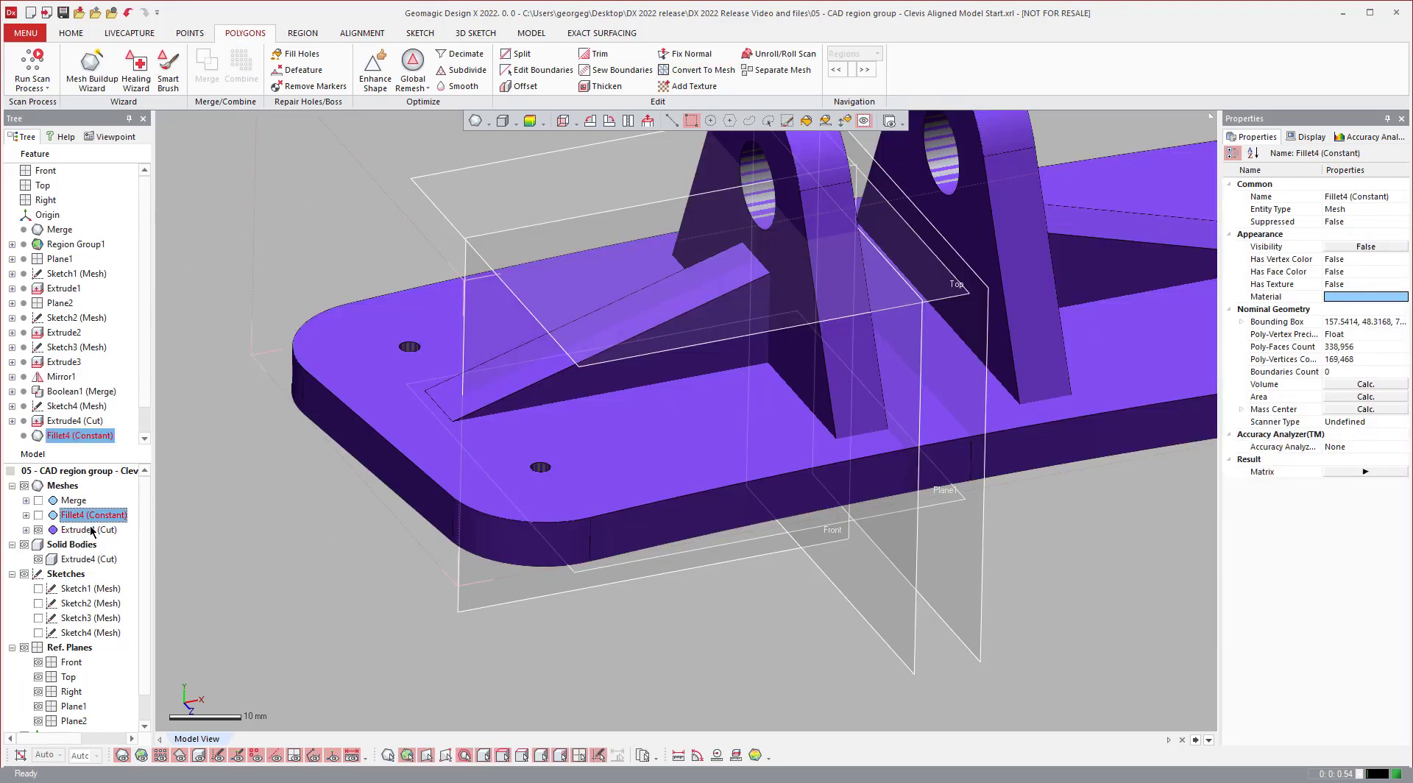
click(1351, 297)
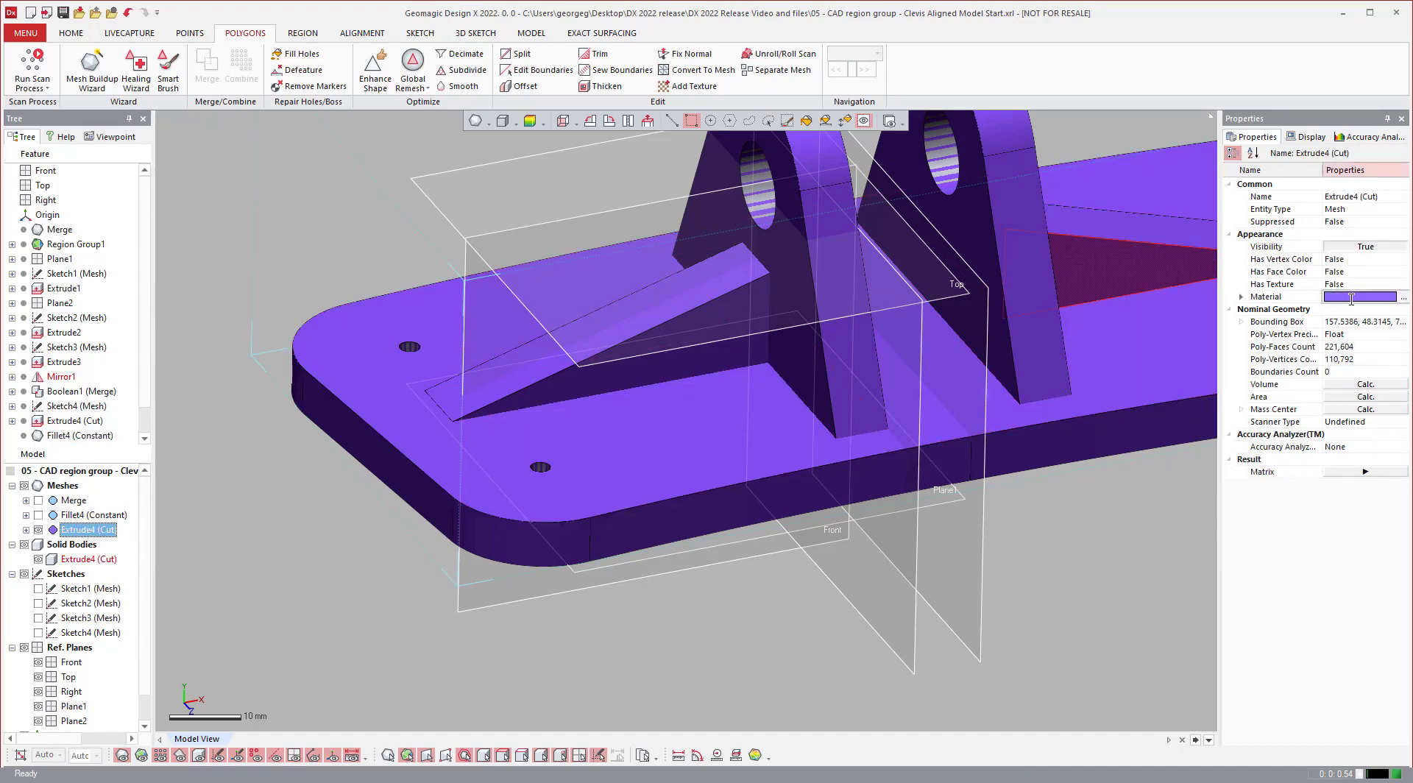
click(1402, 296)
click(594, 309)
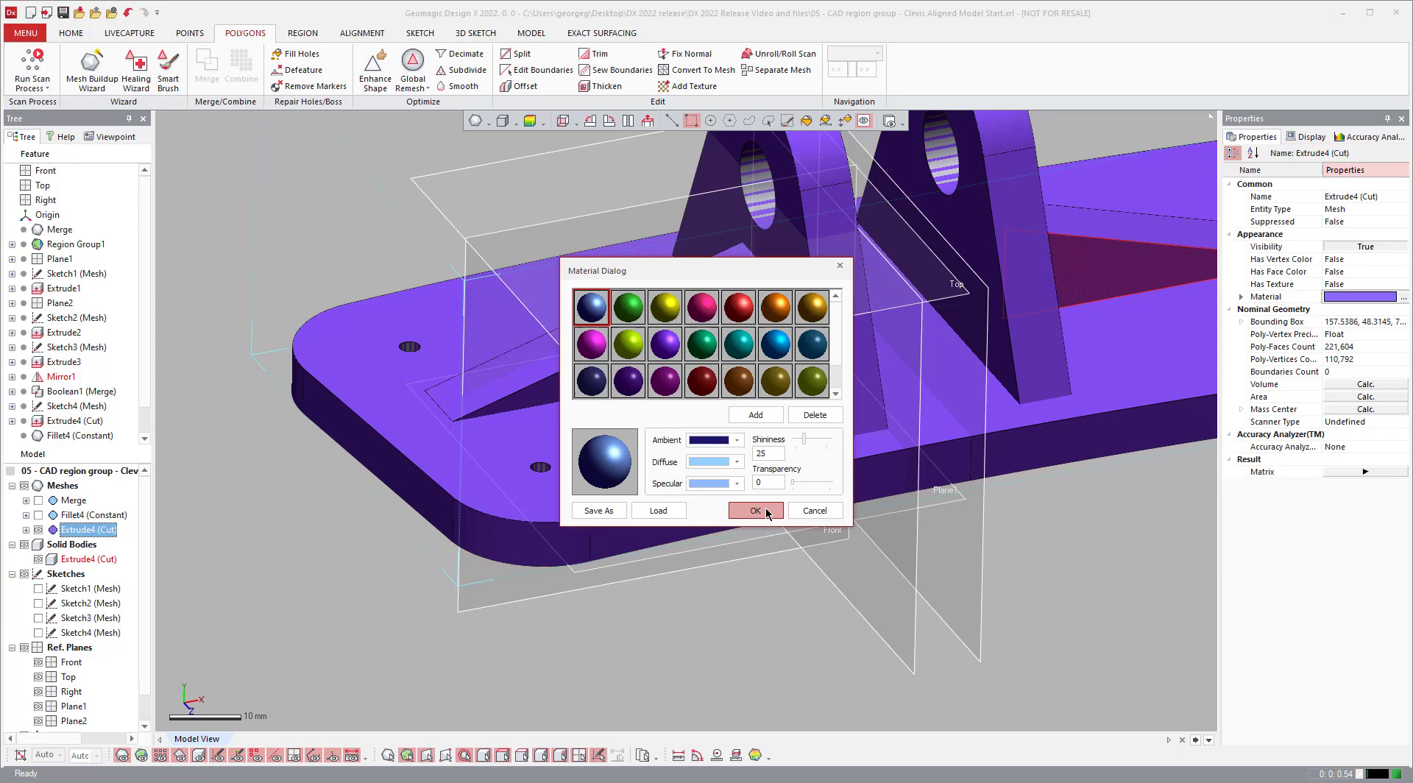
click(755, 511)
Hide the solid bodies and inspect the converted mesh around the rib end and plate edge.
click(45, 563)
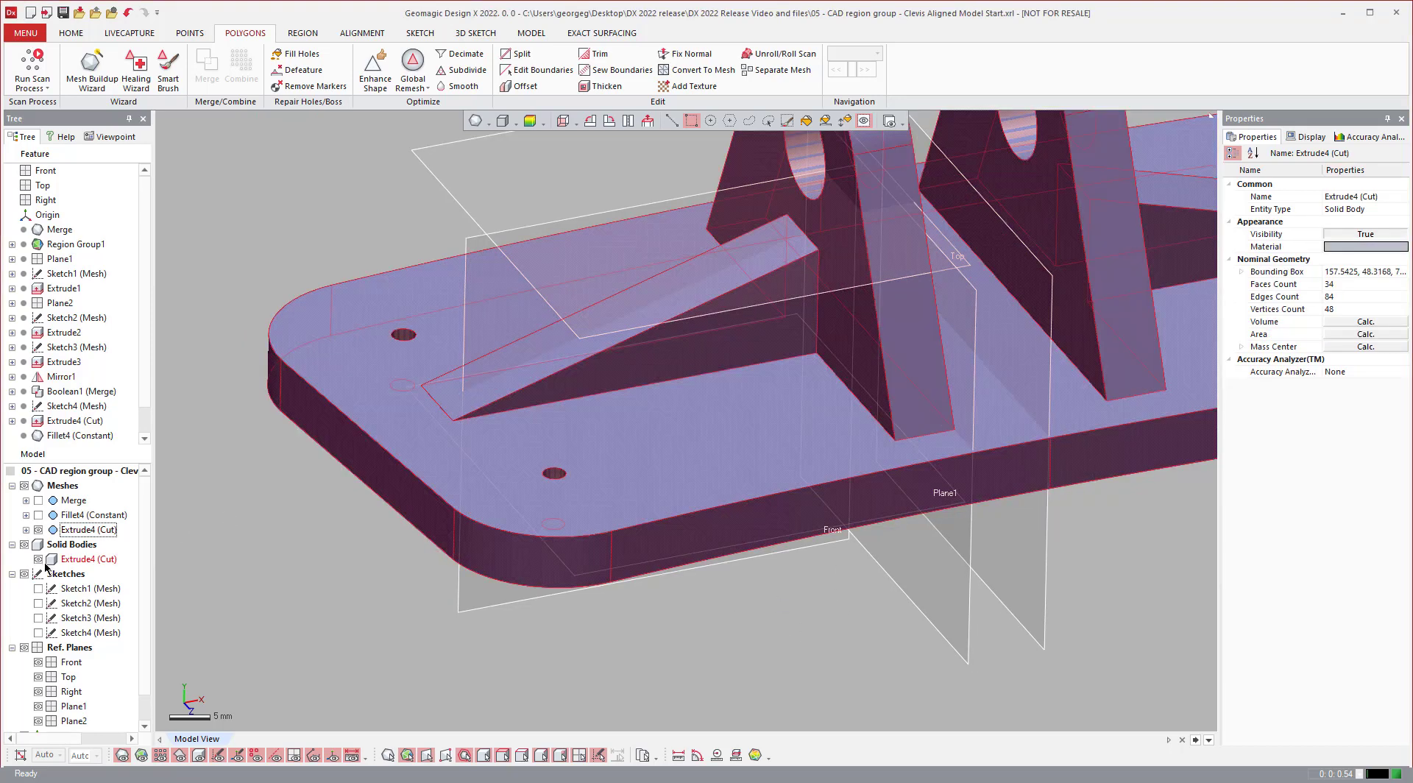
click(24, 544)
scroll(490, 379, up, 5)
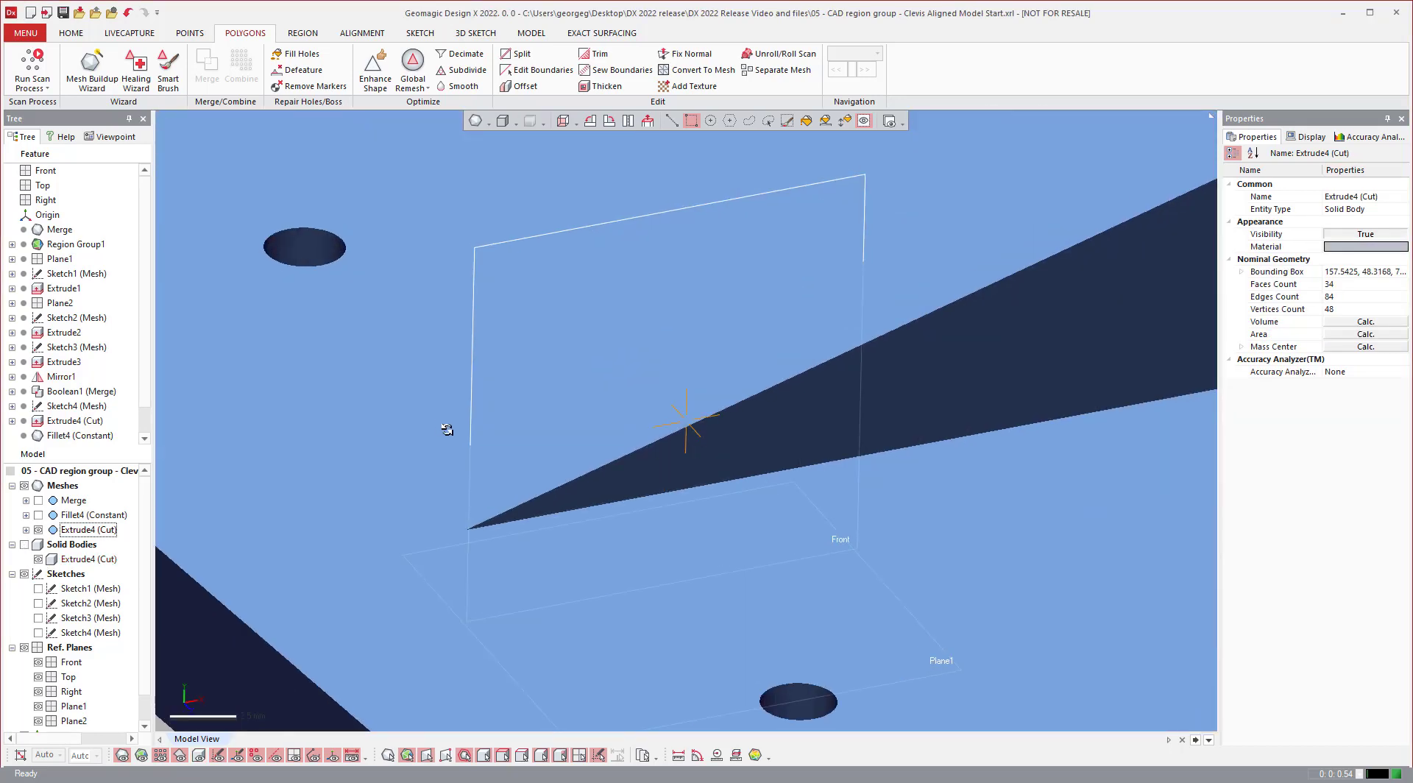
right_drag(582, 462, 714, 517)
scroll(947, 697, up, 3)
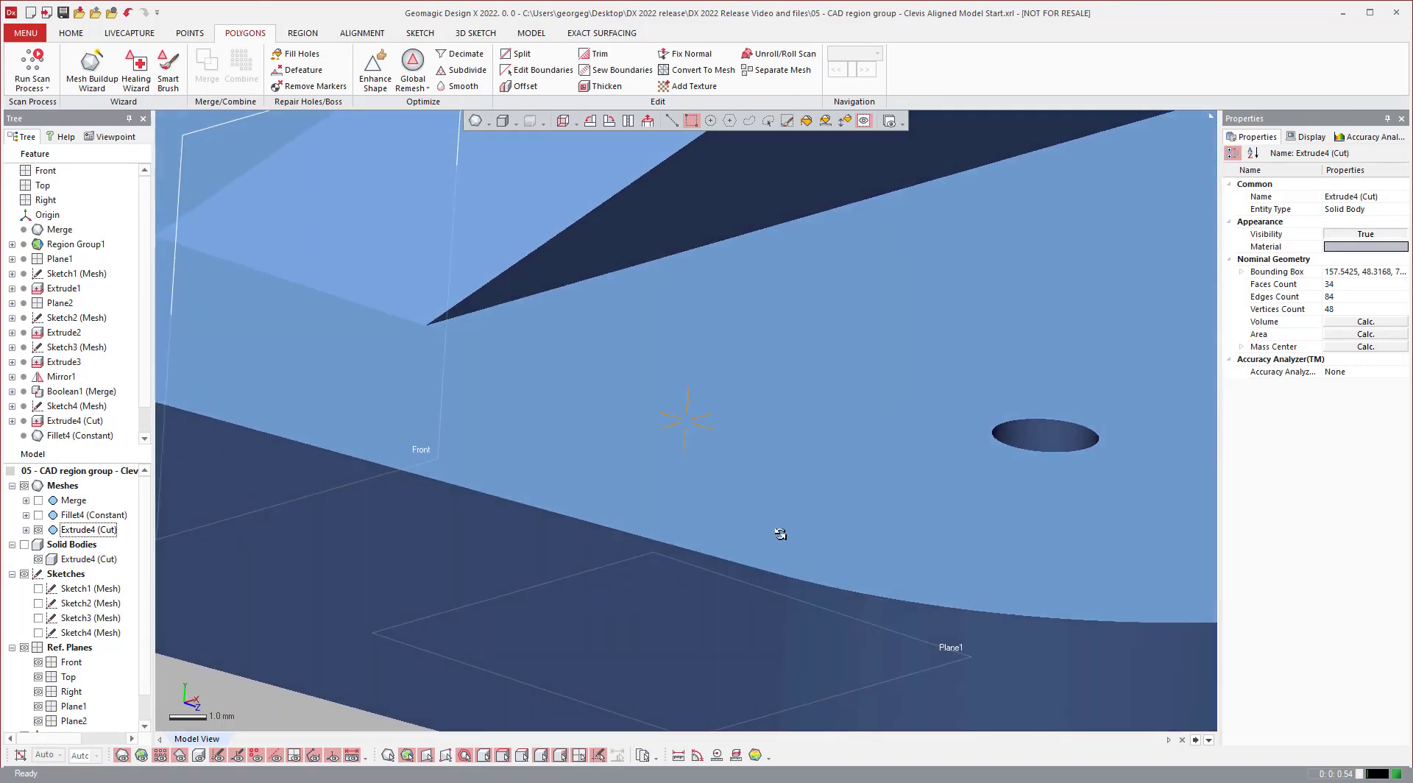
scroll(772, 508, down, 5)
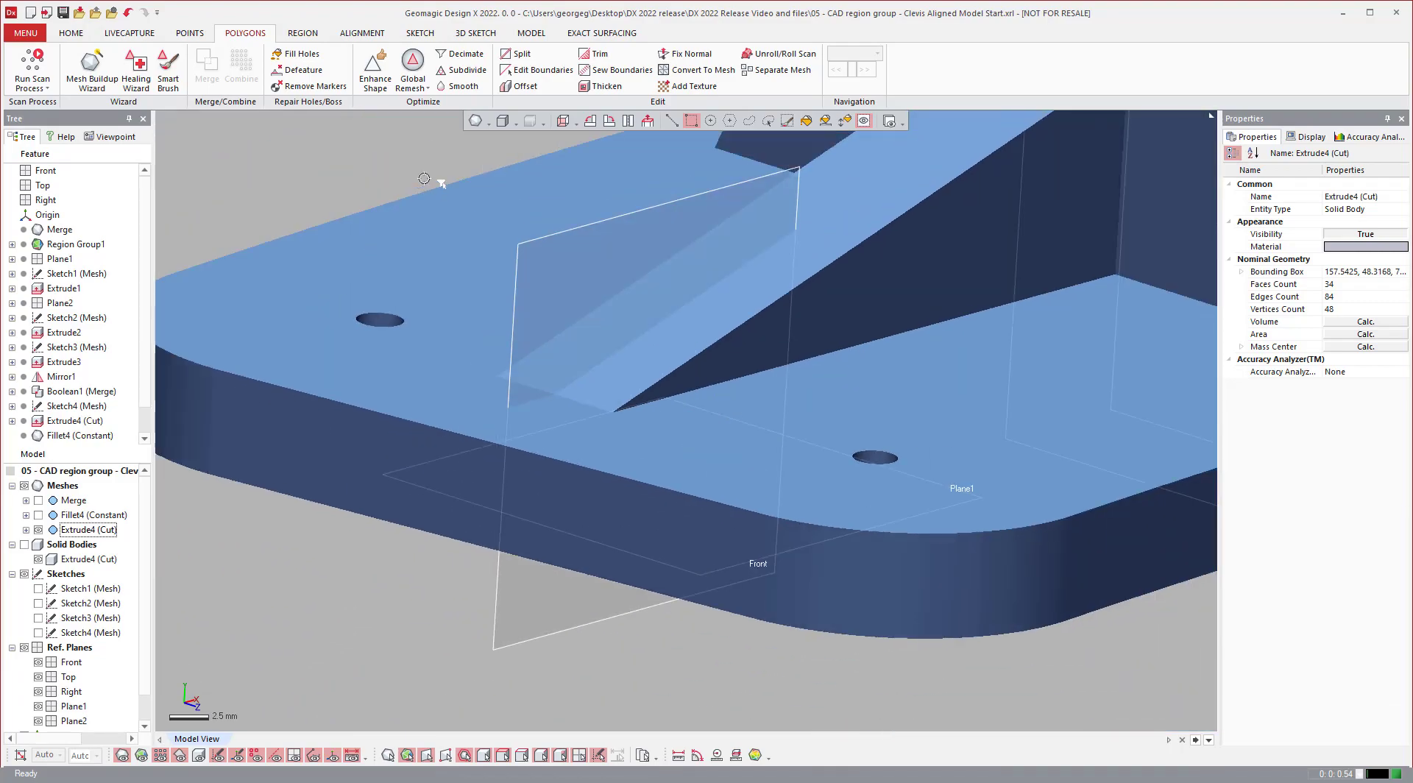
Display the mesh as shaded faces with poly-edges and examine the triangle pattern near the rib and plate edge.
click(487, 123)
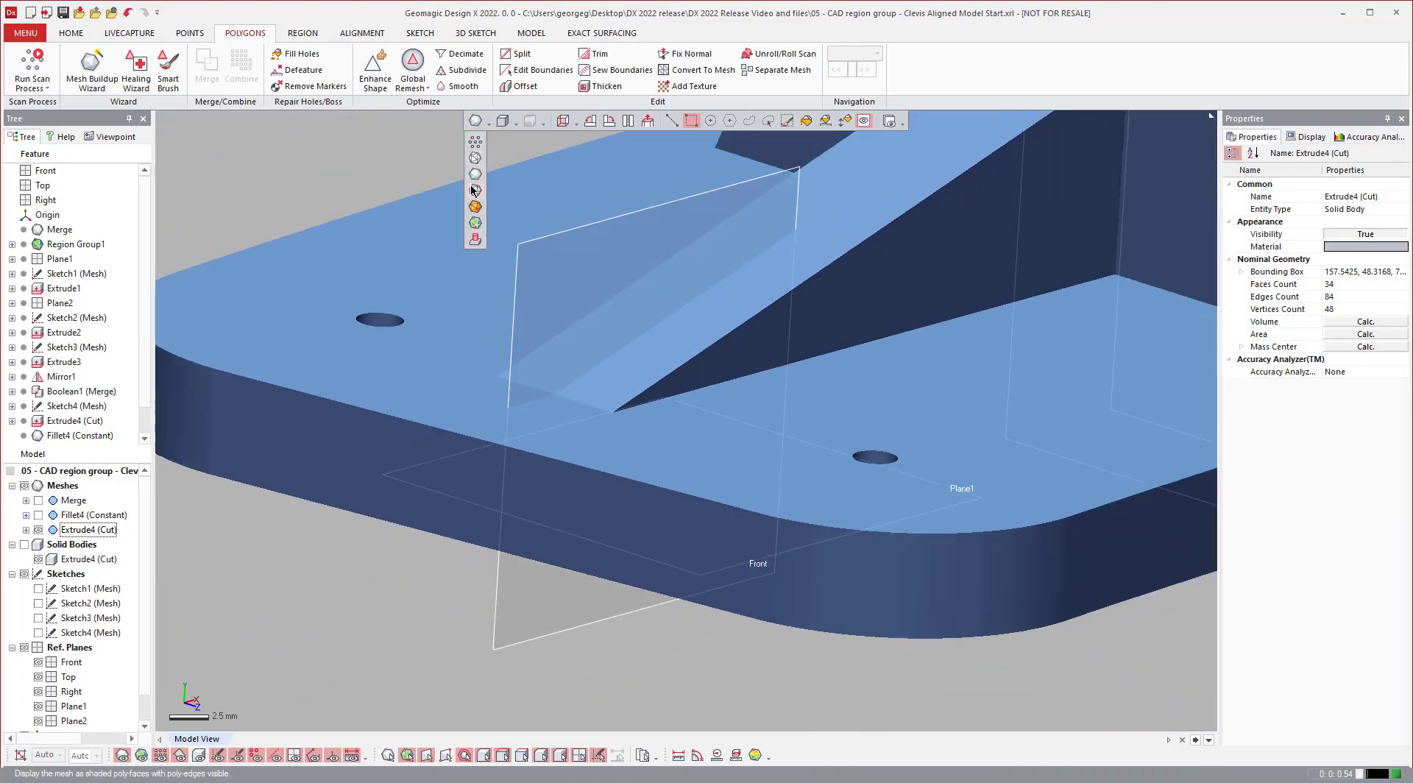
click(475, 195)
scroll(627, 474, up, 5)
scroll(650, 395, down, 2)
right_drag(700, 315, 618, 310)
scroll(615, 312, down, 3)
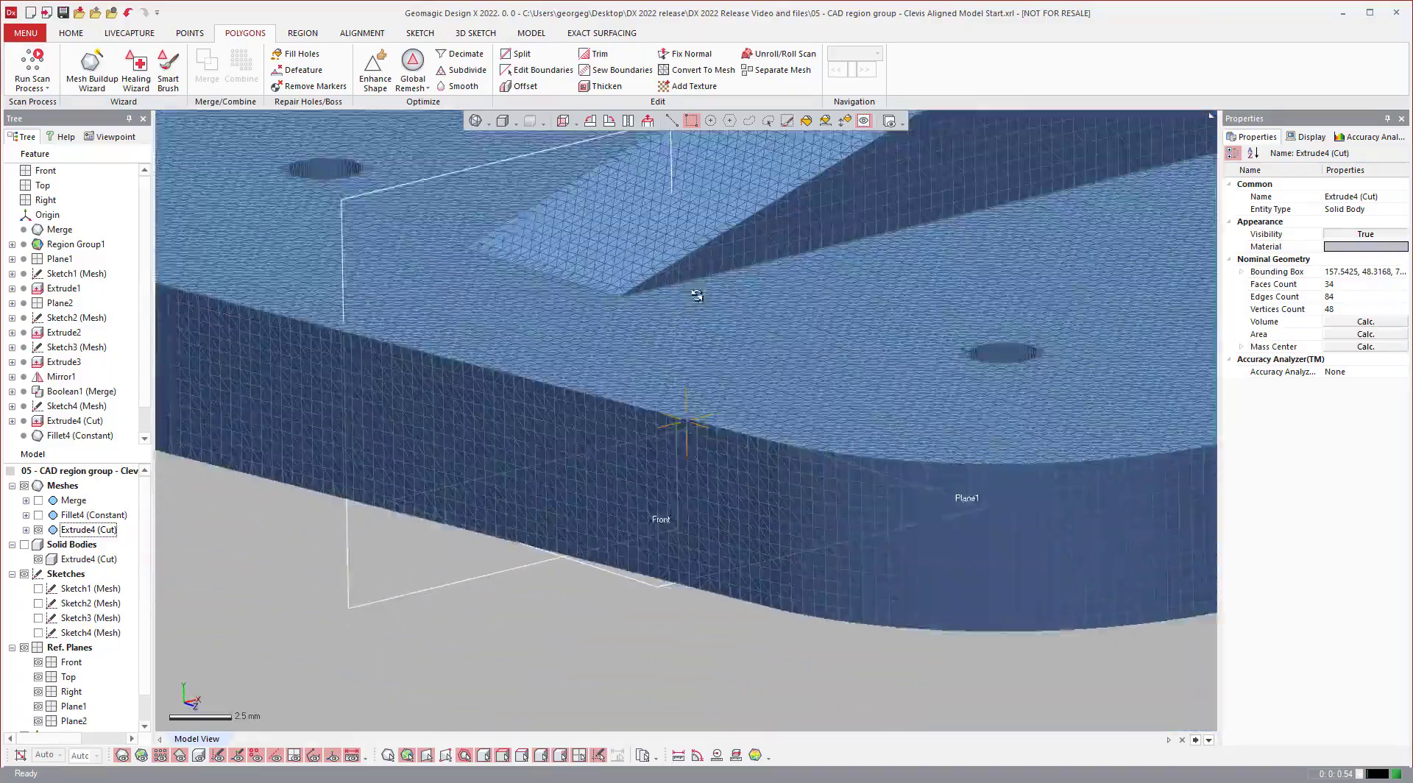
right_drag(710, 289, 589, 291)
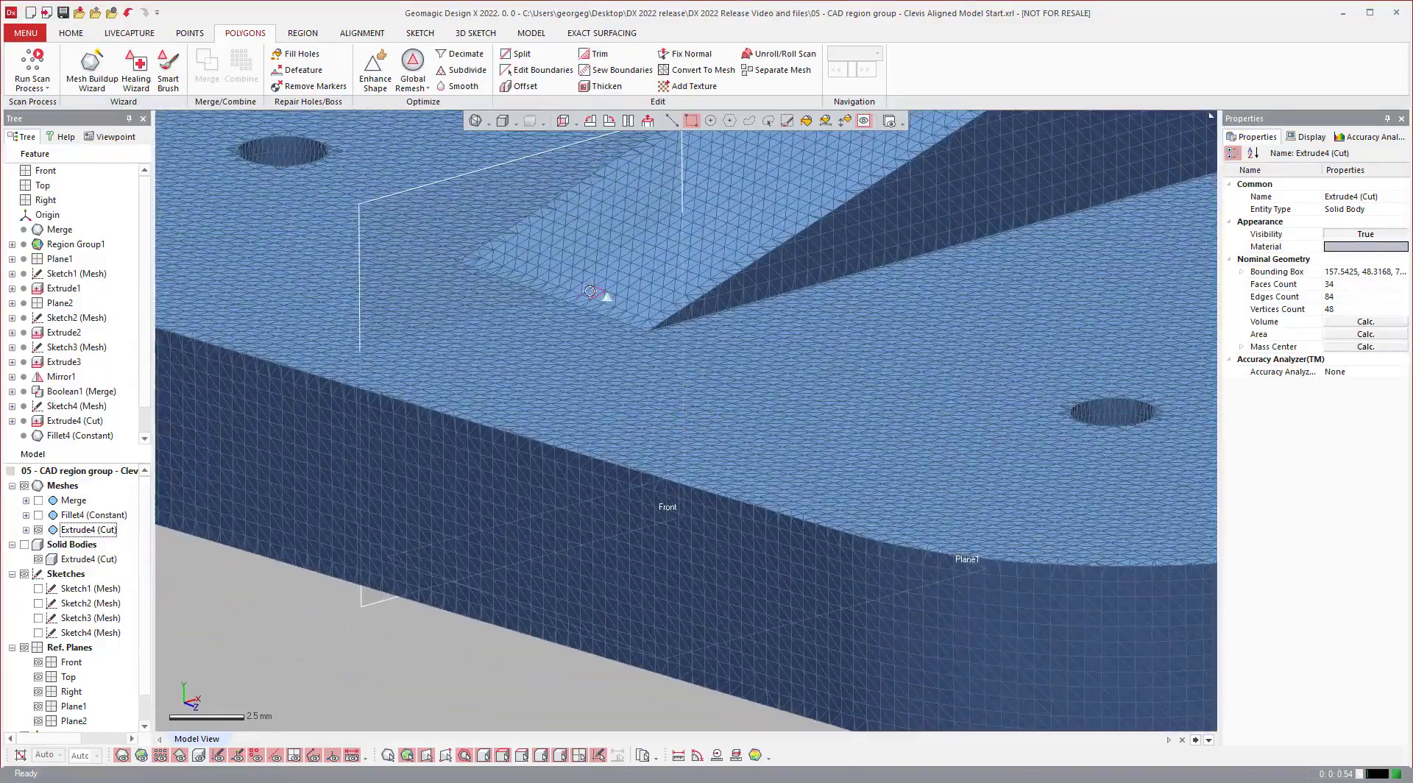
right_drag(587, 441, 543, 416)
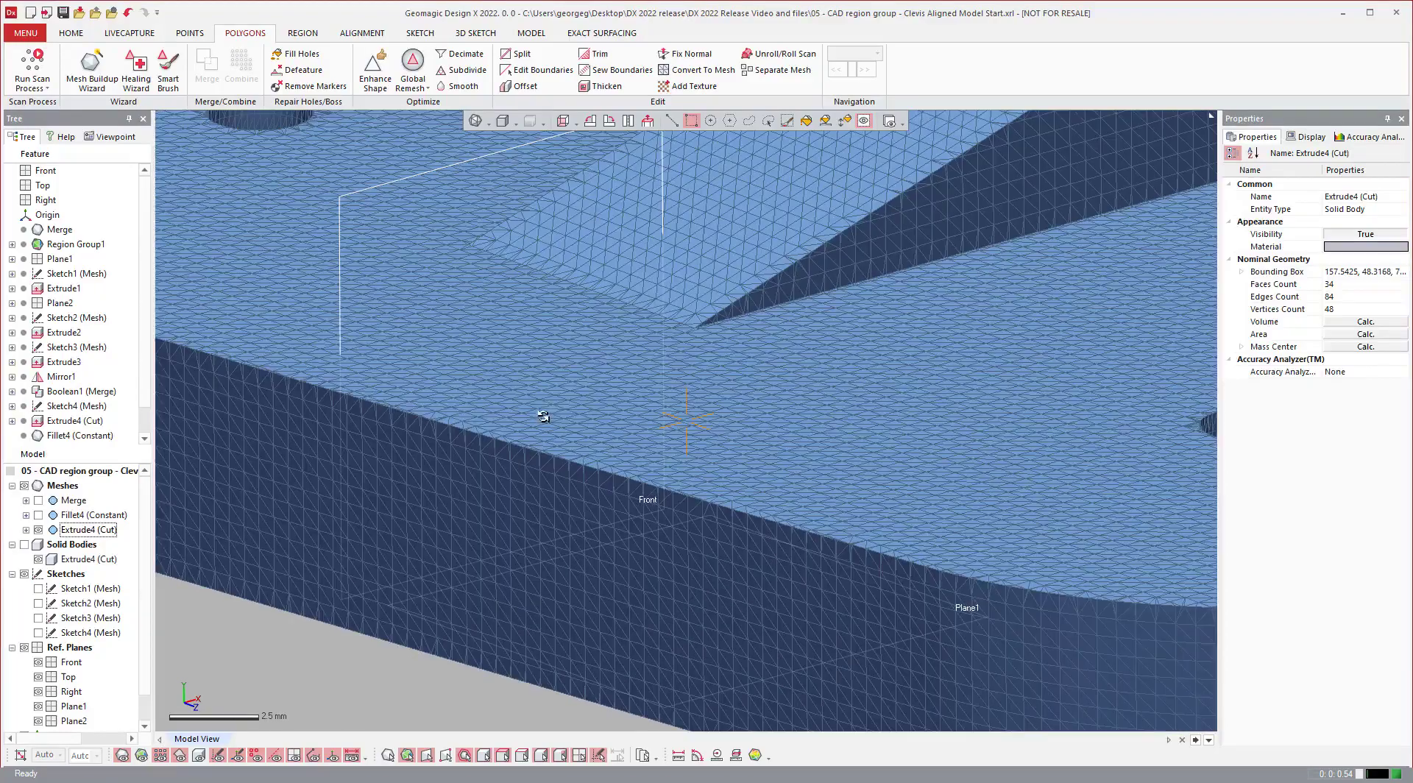
scroll(559, 416, up, 3)
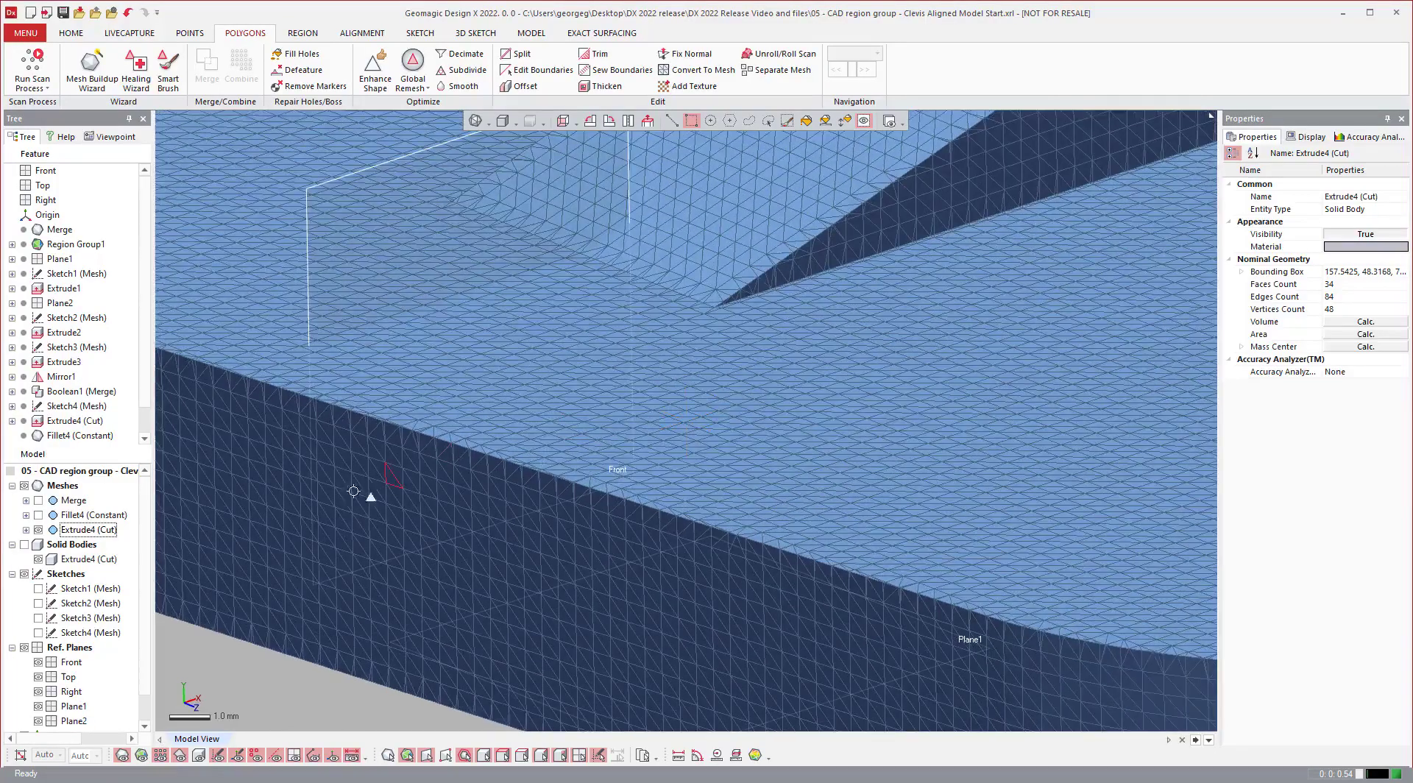
Show the Fillet4 (Constant) mesh in place of the Extrude4 (Cut) mesh to view the triangles along its fillets.
click(38, 530)
click(38, 515)
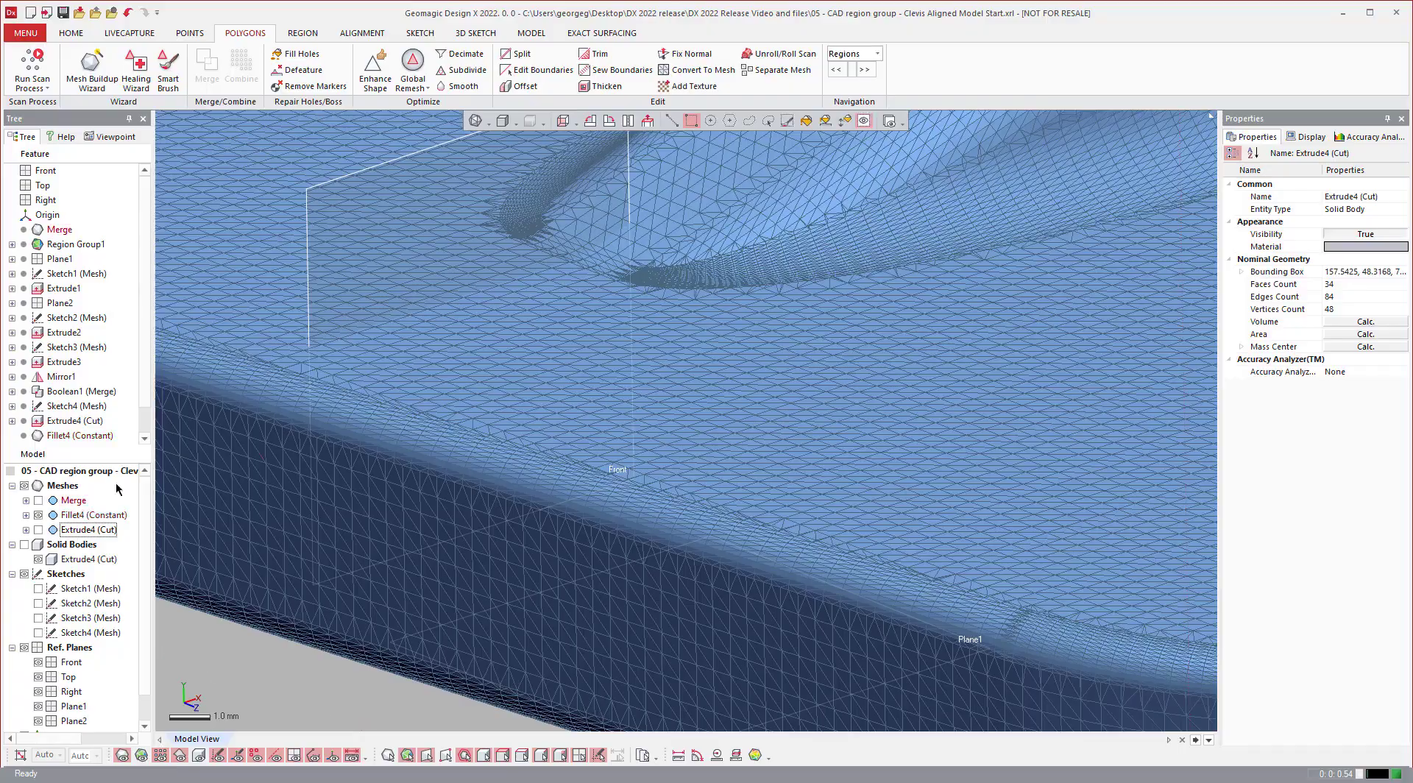
scroll(546, 420, down, 3)
Show the Merge scan mesh in place of Fillet4 (Constant) and examine its triangles at the threaded boss and plate edge.
click(38, 515)
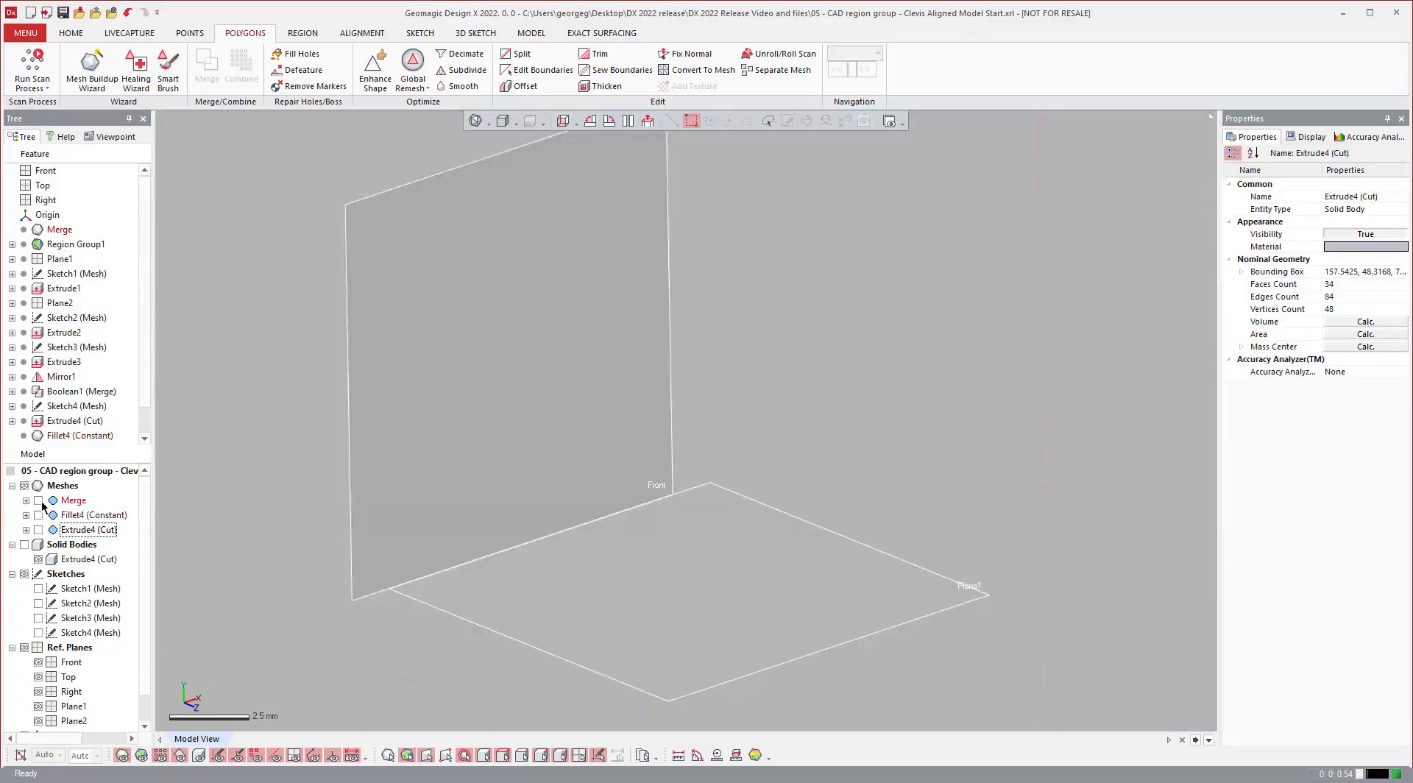
click(38, 501)
scroll(604, 280, up, 2)
scroll(604, 280, up, 3)
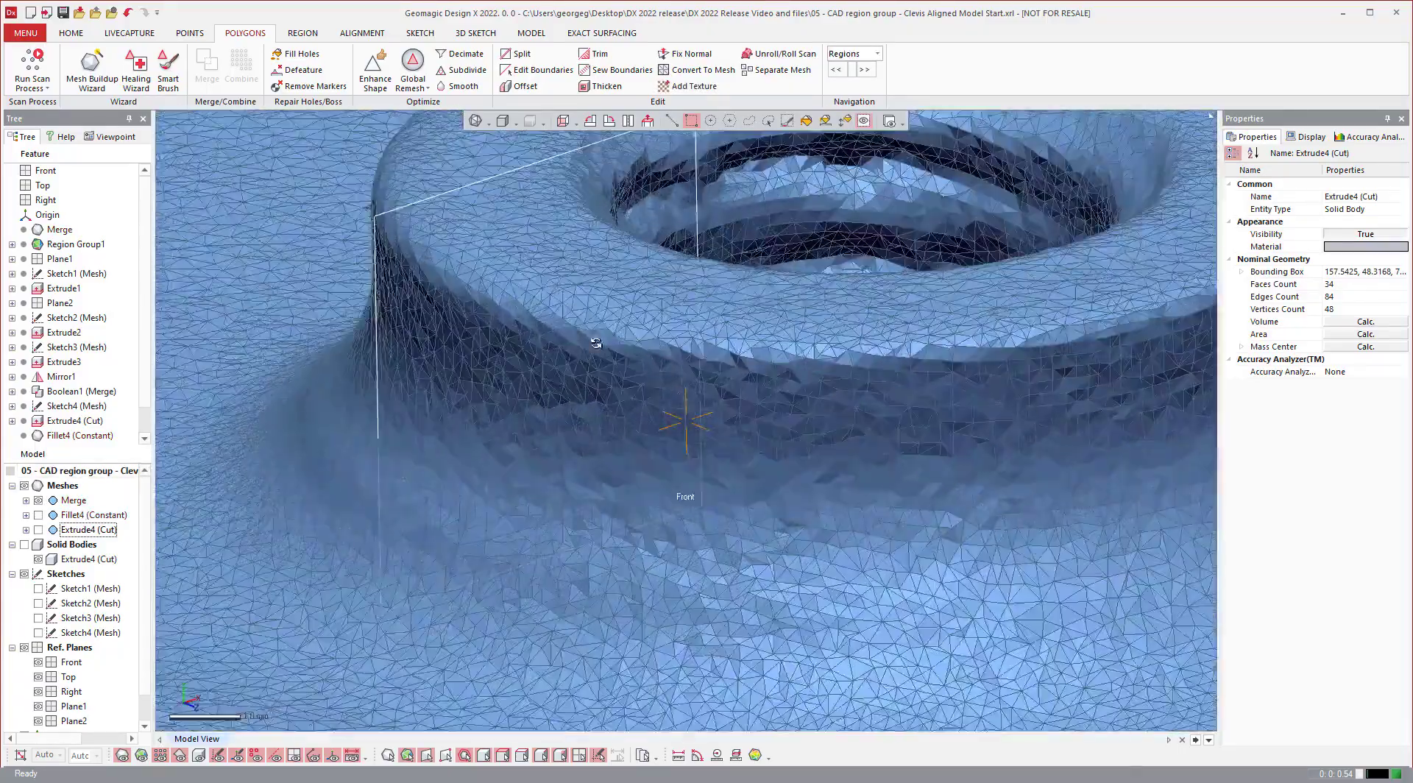
right_drag(722, 431, 780, 412)
scroll(815, 465, up, 2)
scroll(815, 465, down, 5)
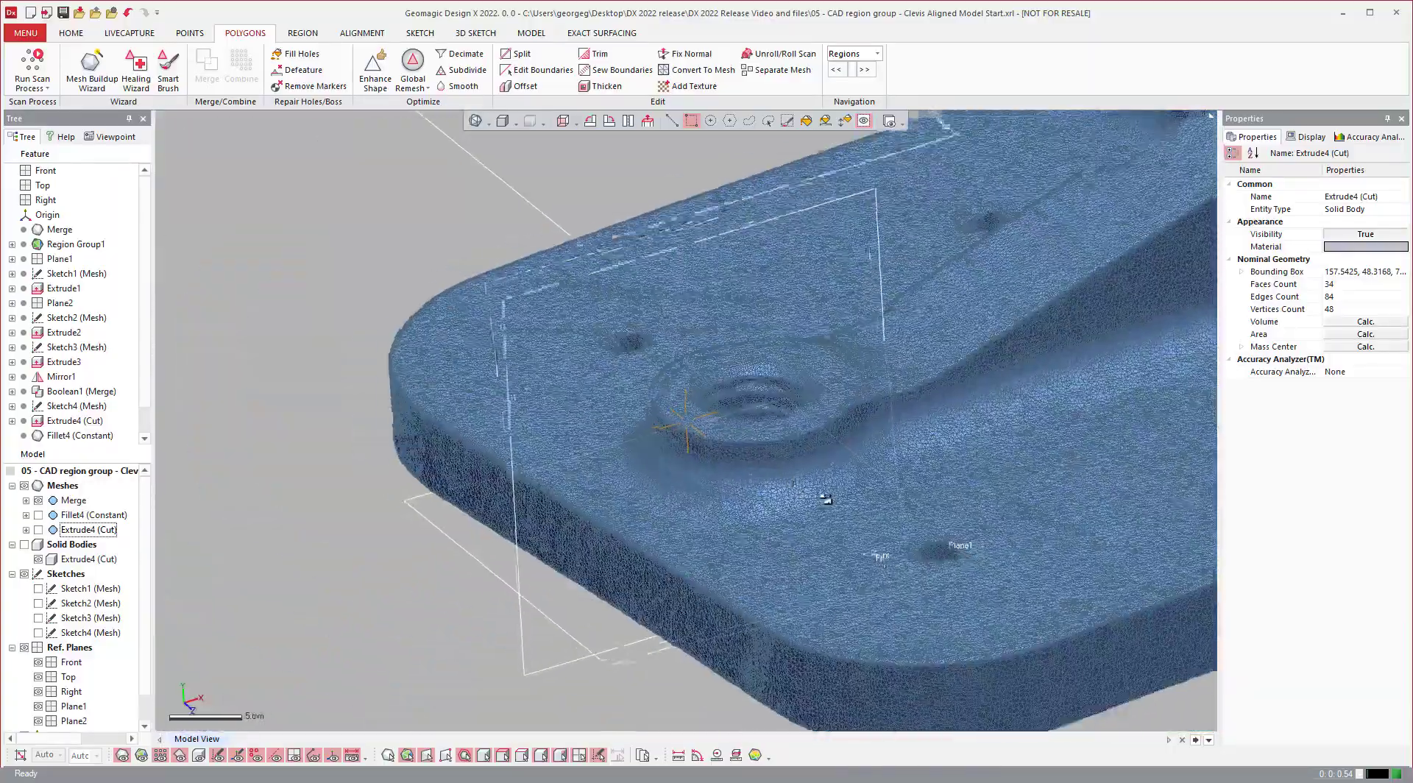
right_drag(826, 499, 847, 495)
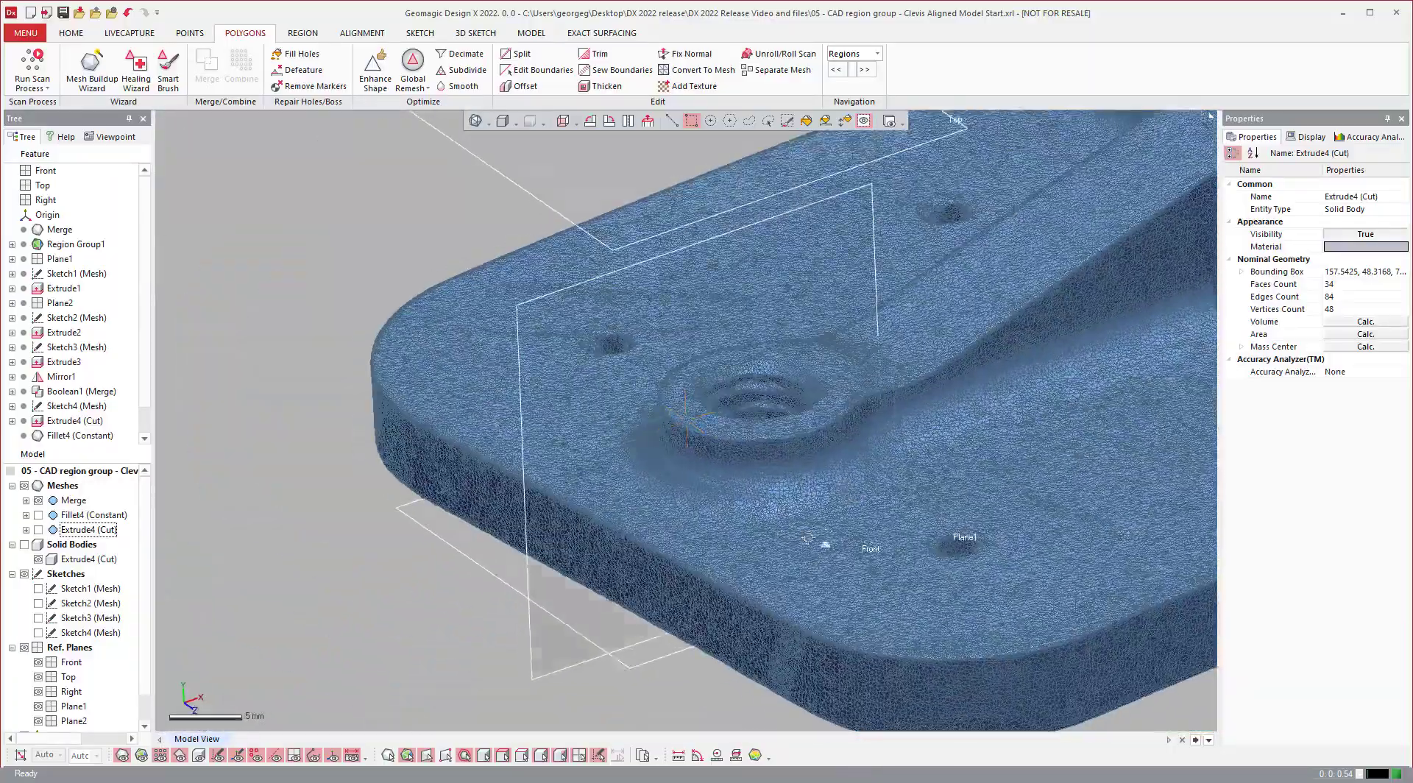
scroll(824, 537, up, 3)
scroll(558, 562, up, 4)
right_drag(428, 497, 379, 475)
scroll(397, 482, down, 2)
Show the Extrude4 (Cut) mesh in place of the Merge mesh to compare the triangles along the same plate edge.
click(85, 531)
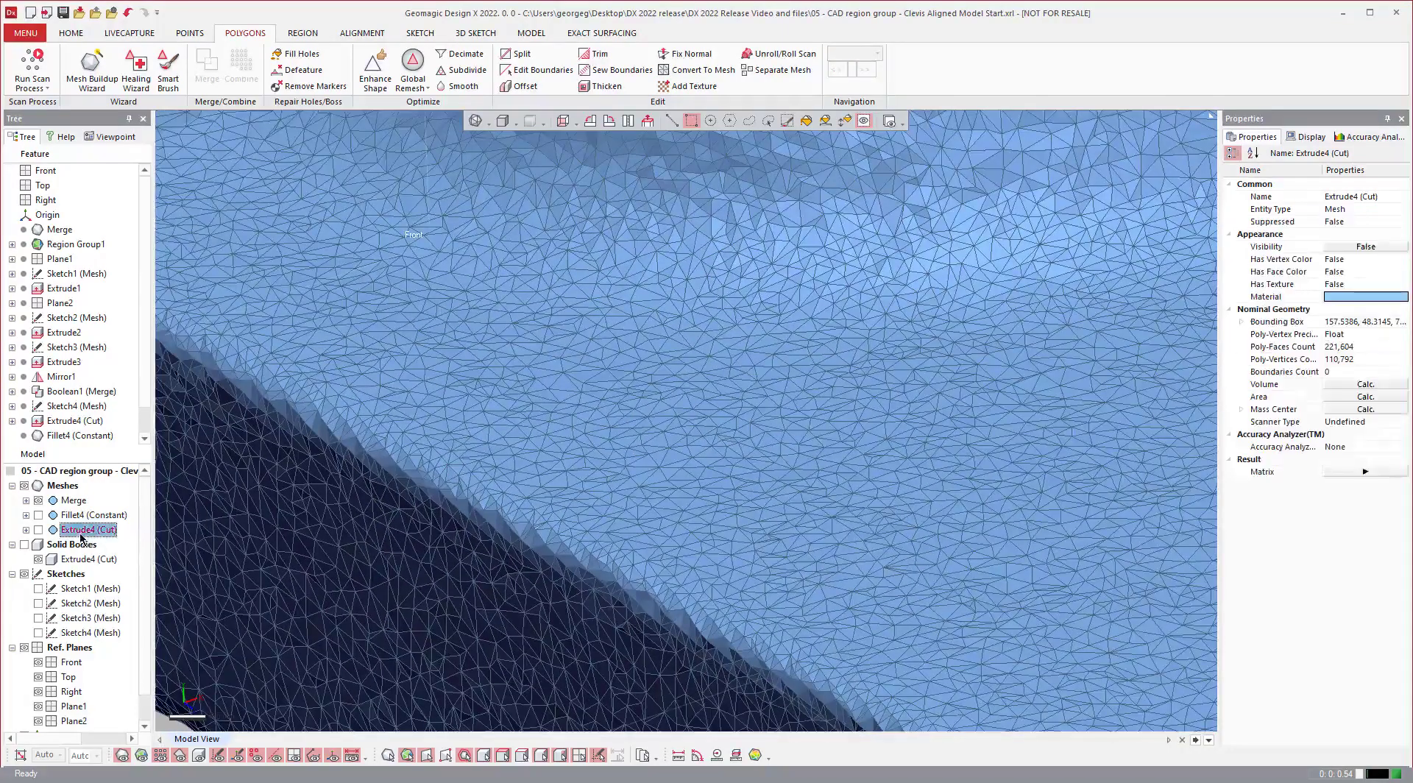
click(38, 529)
click(38, 500)
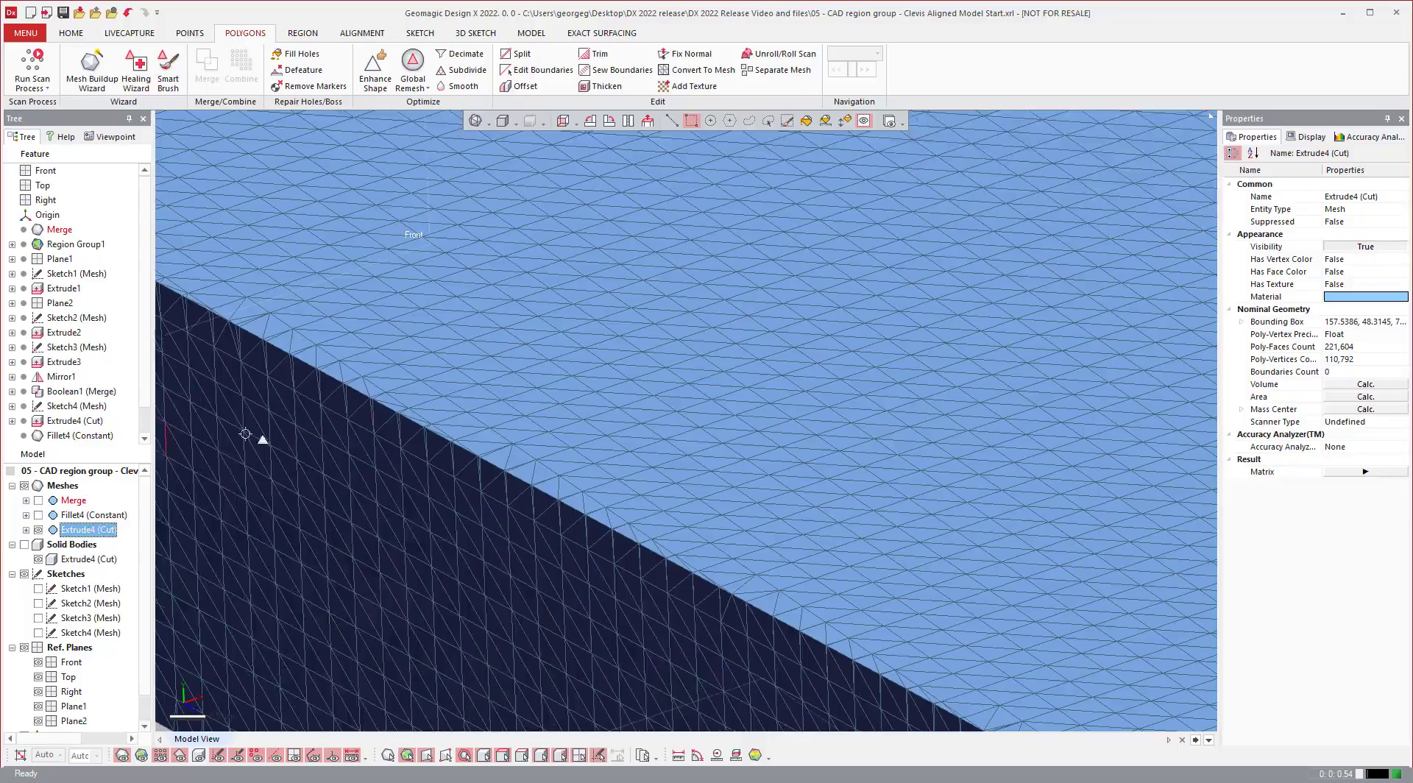
Display the Extrude4 (Cut) mesh as shaded poly-faces without edges and show the whole clevis.
scroll(498, 382, down, 6)
right_drag(574, 346, 640, 205)
scroll(639, 204, up, 3)
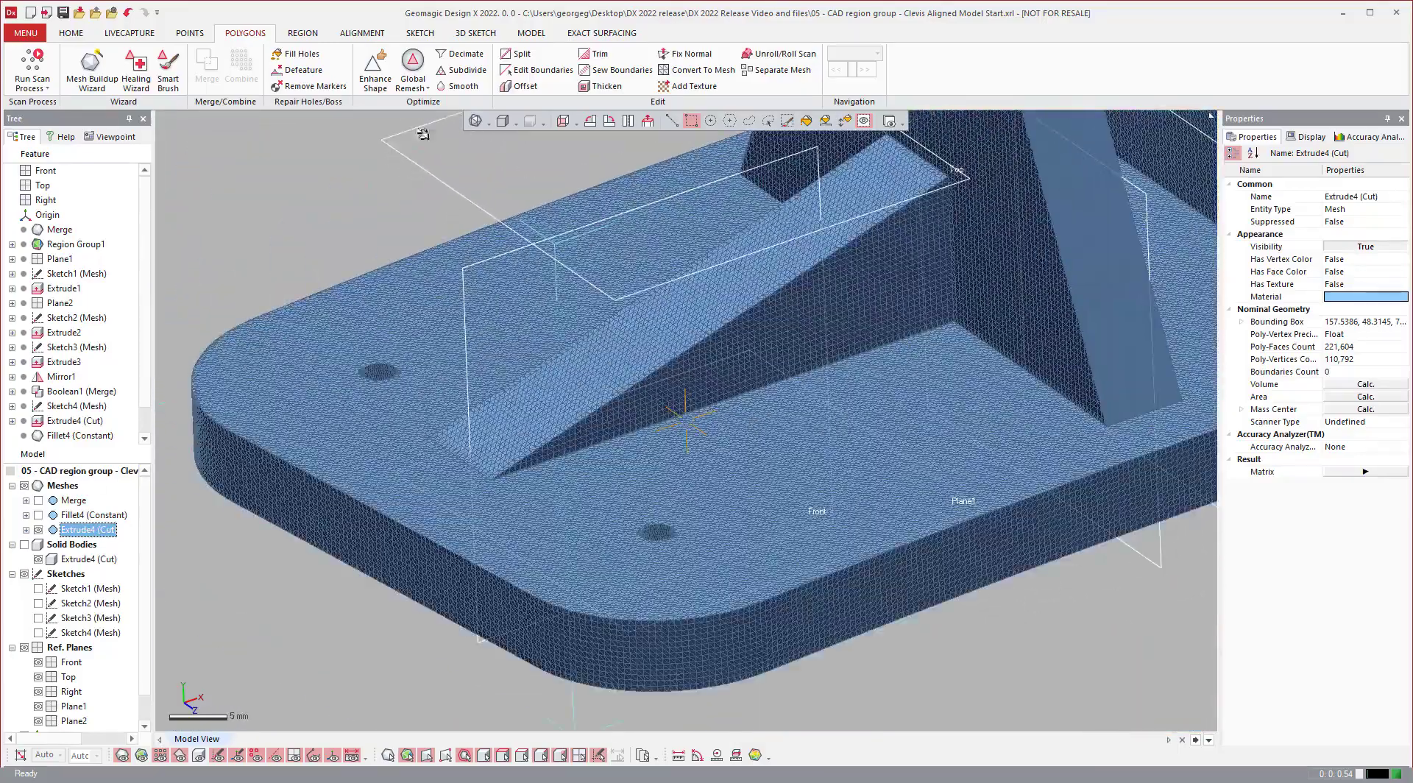
click(487, 123)
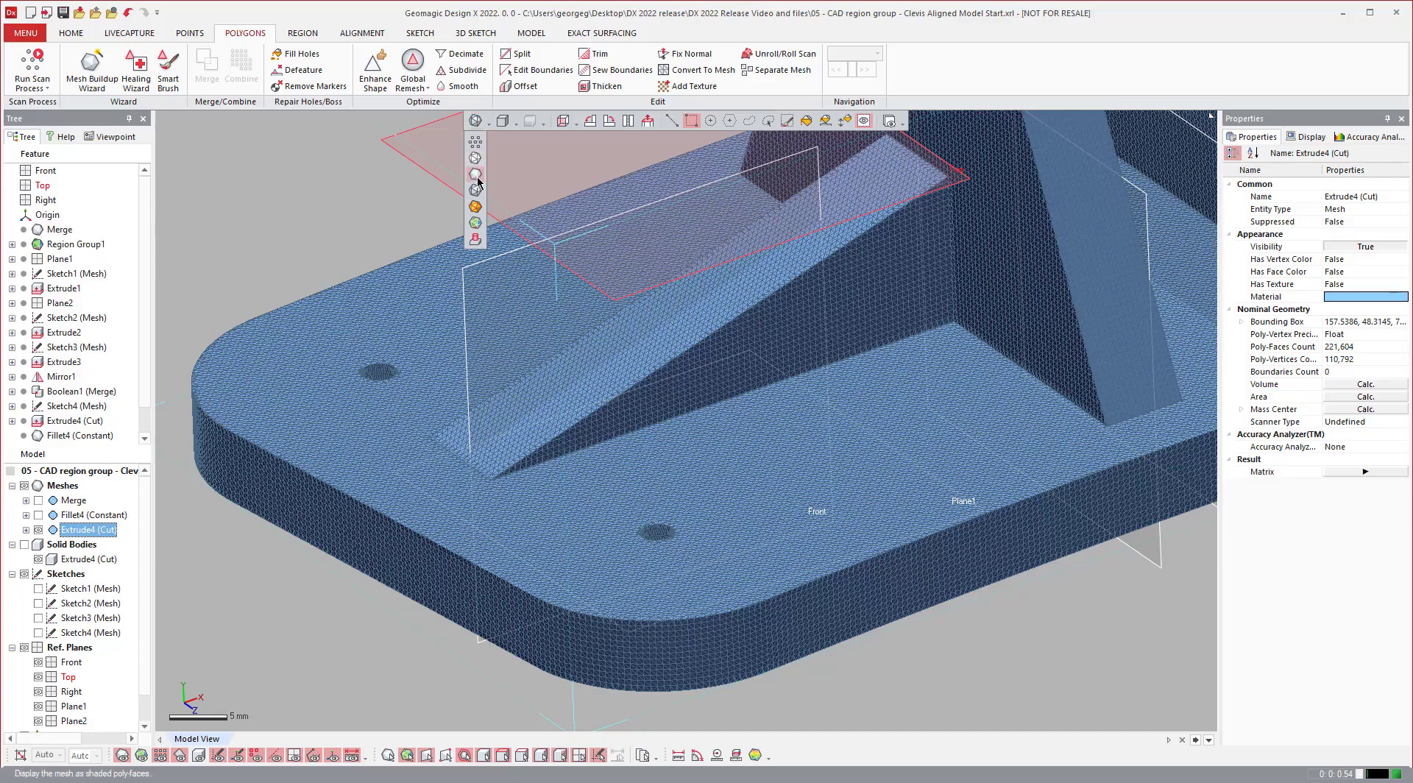
click(475, 179)
scroll(575, 388, down, 3)
scroll(807, 285, up, 2)
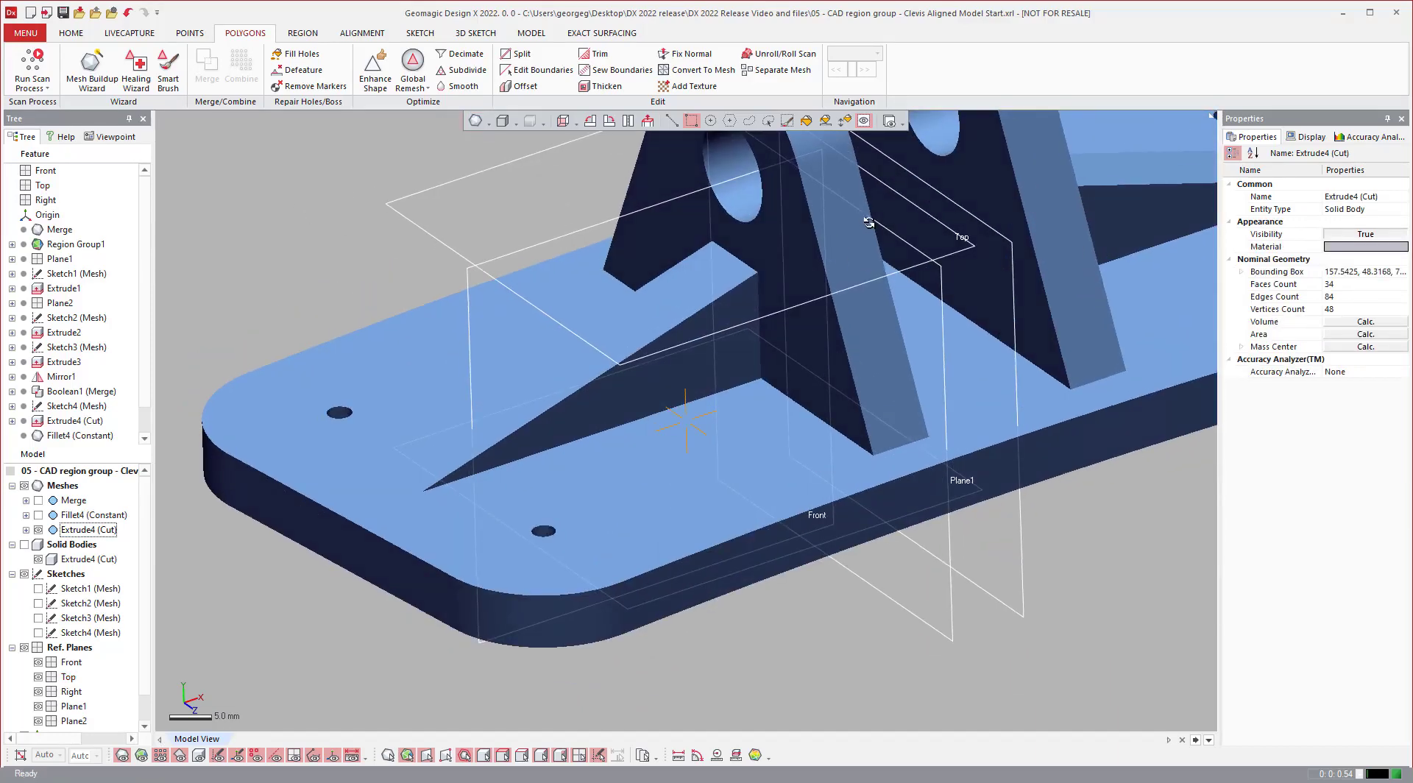
scroll(598, 310, down, 6)
scroll(779, 181, up, 4)
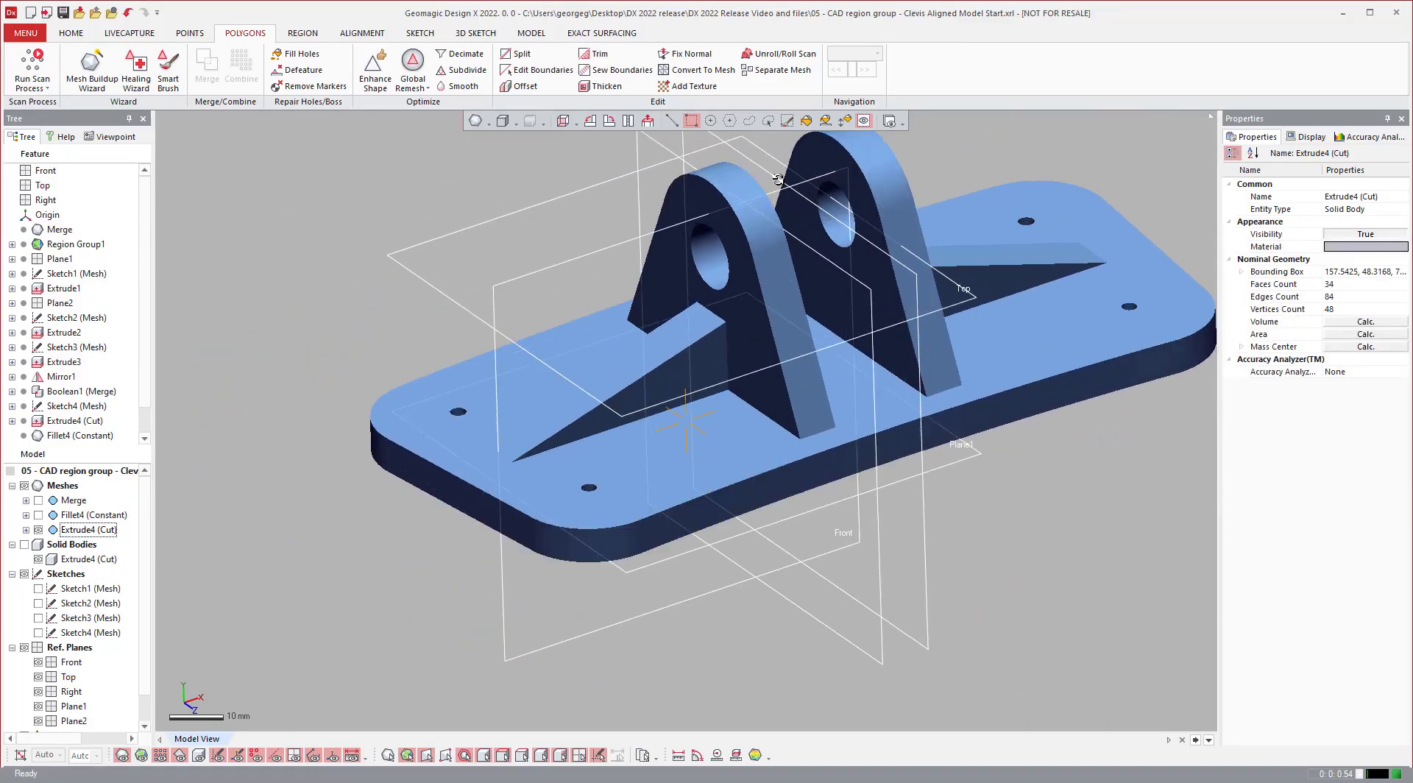
right_drag(1066, 210, 1068, 211)
Auto Segment the Extrude4 (Cut) mesh into regions with CAD Tessellated Mesh enabled.
click(302, 33)
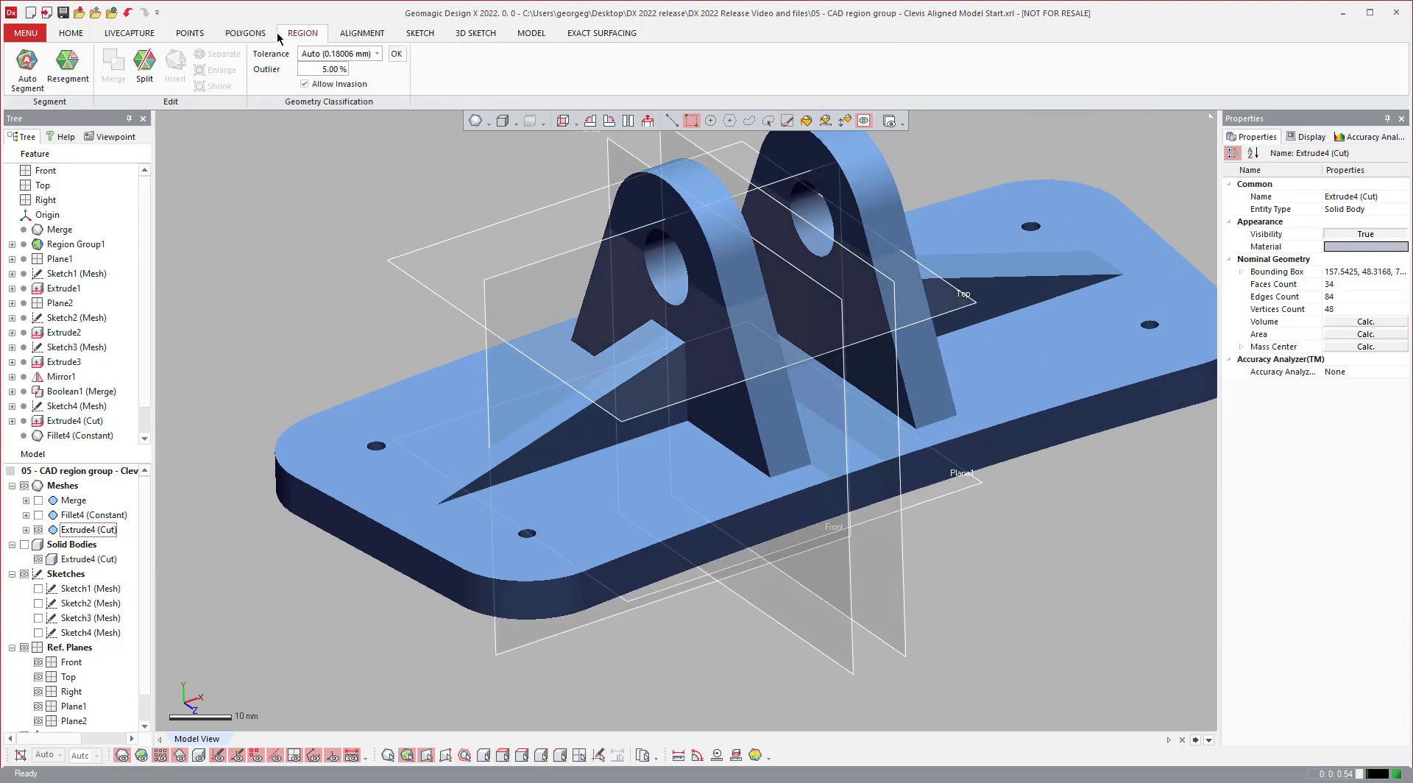
click(26, 72)
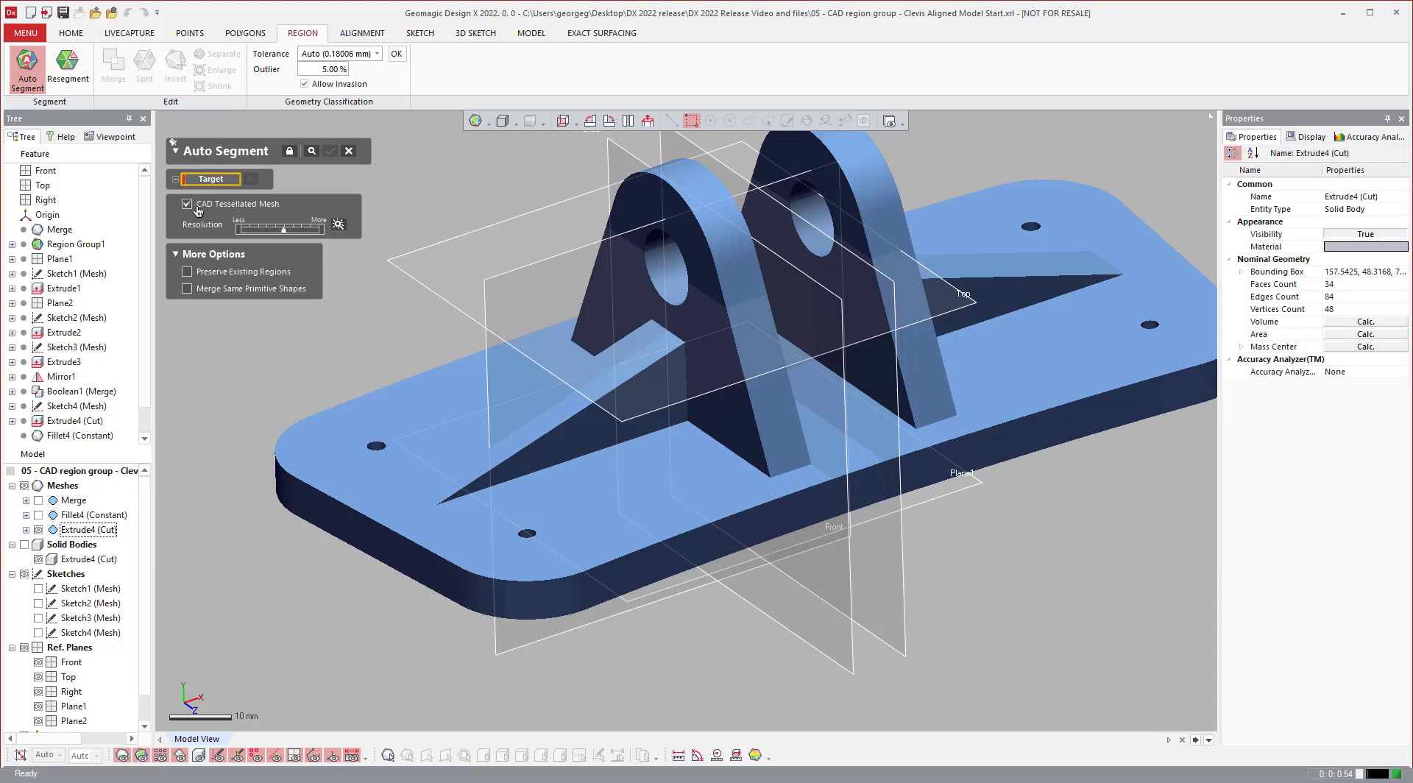
click(366, 414)
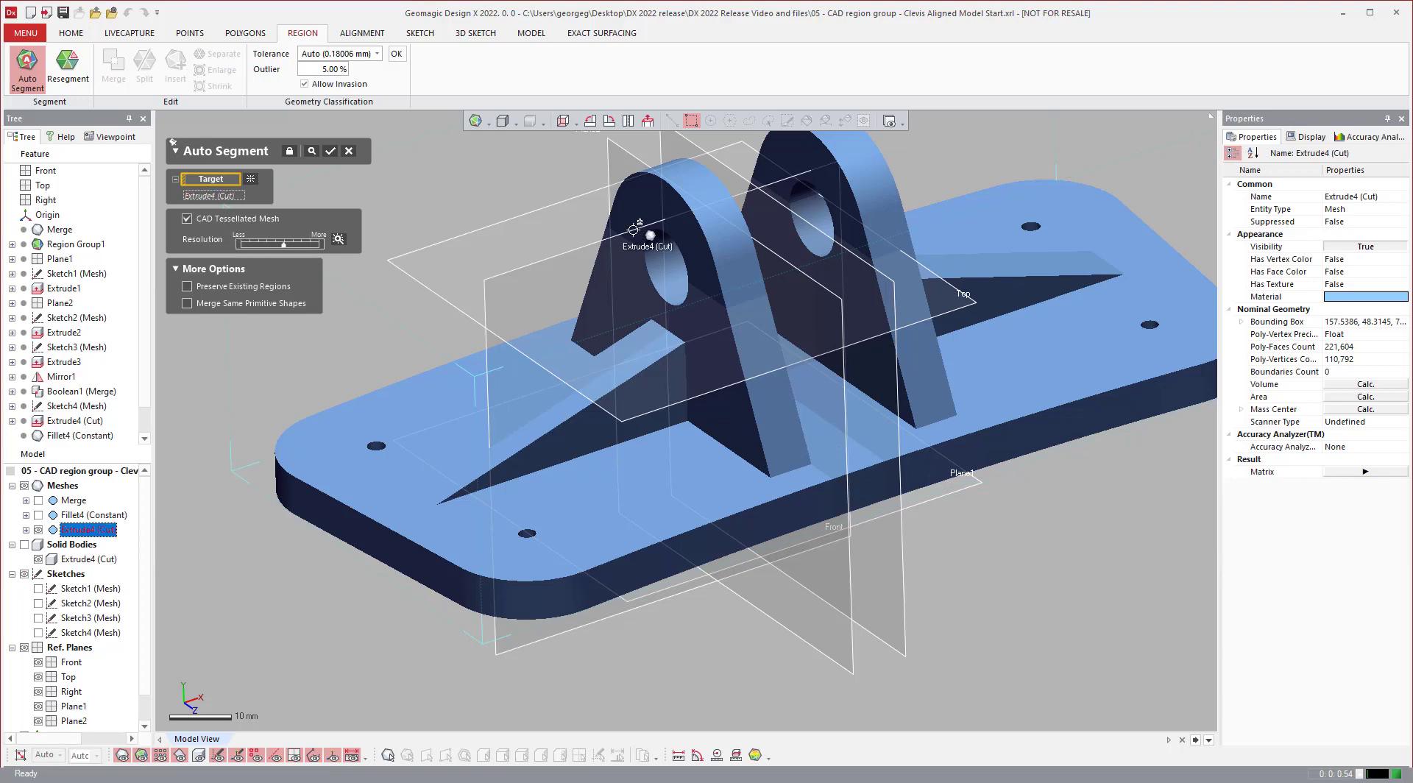
right_drag(908, 278, 1068, 224)
scroll(1067, 223, up, 1)
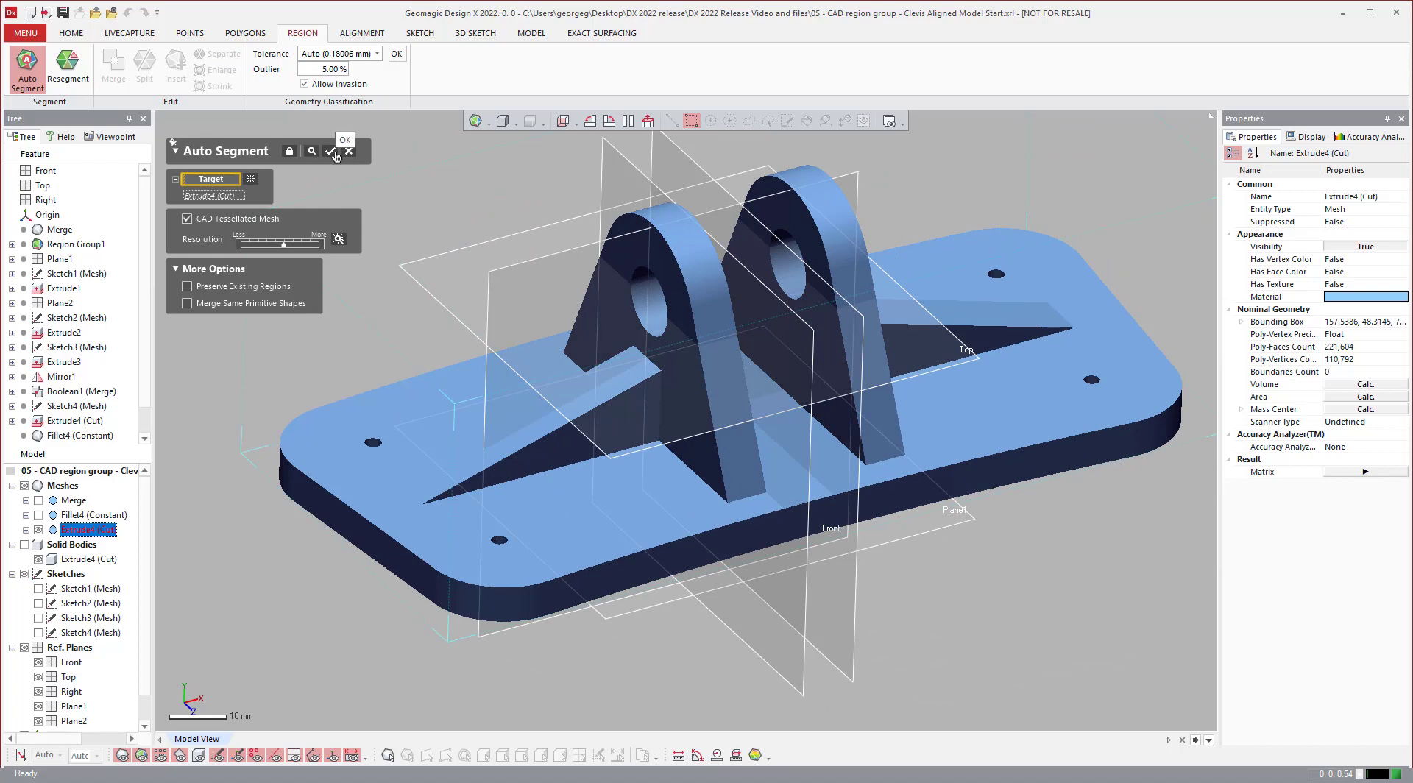
click(332, 151)
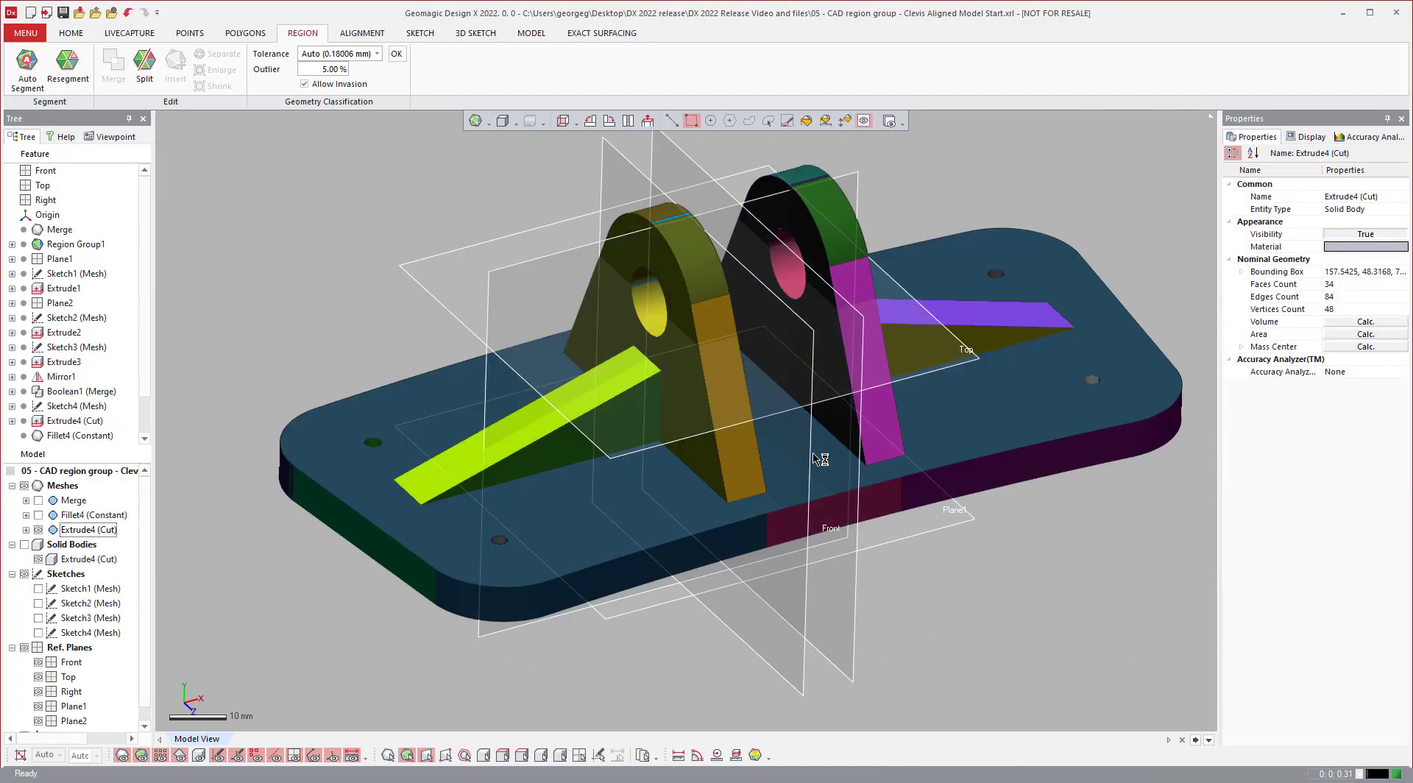
Select the planar regions on the lug edges, base plate top and sloped rib top in turn to examine the segmentation.
scroll(824, 496, up, 3)
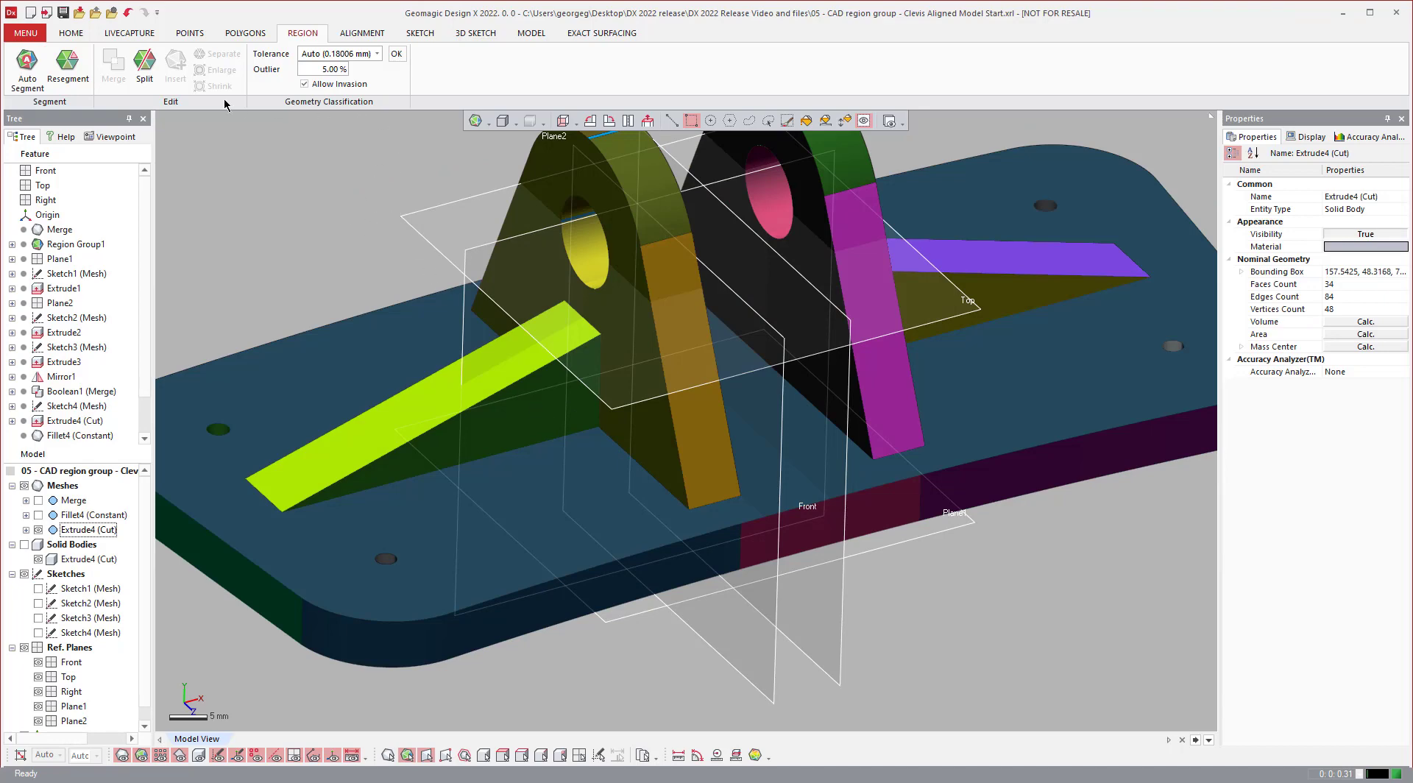
click(70, 35)
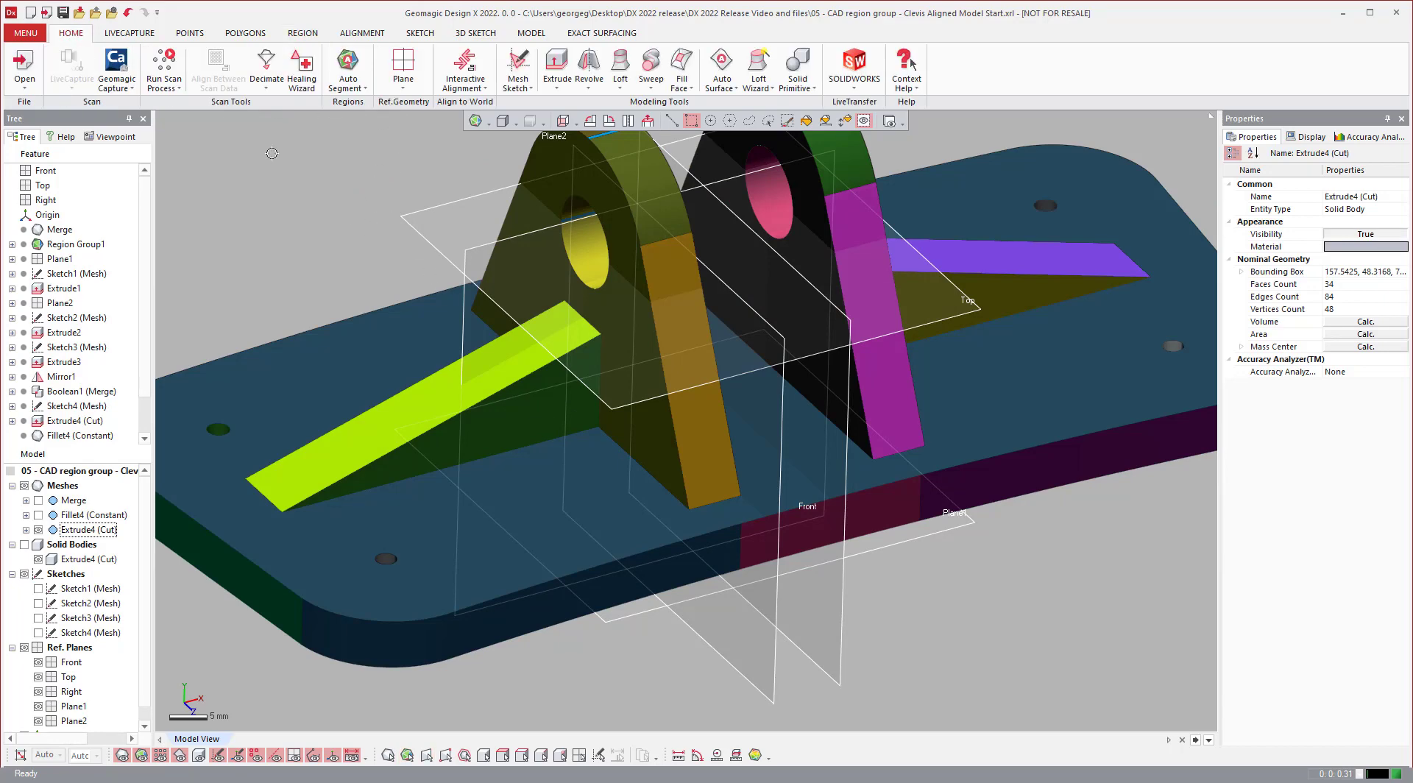
click(508, 413)
click(702, 430)
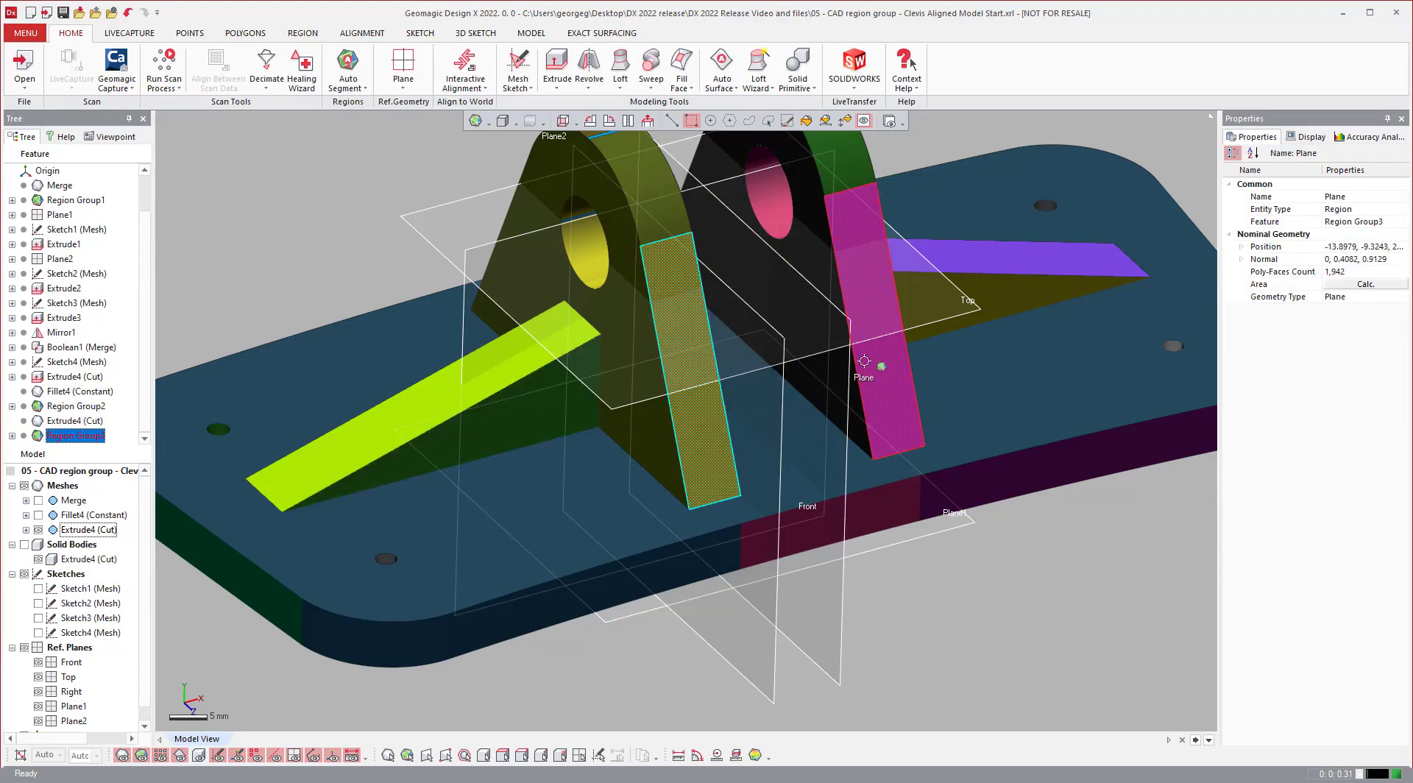
click(875, 356)
click(454, 524)
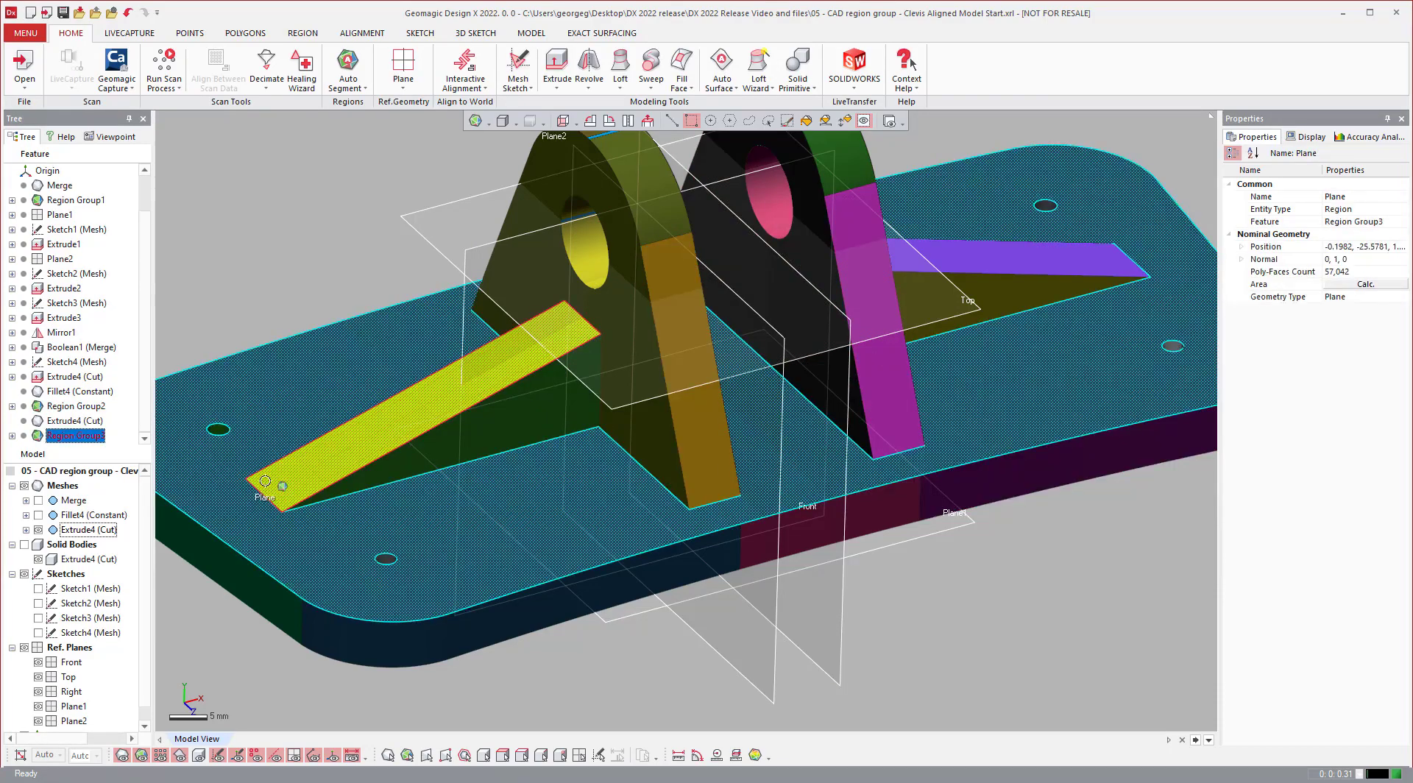
scroll(650, 437, down, 1)
scroll(650, 437, down, 3)
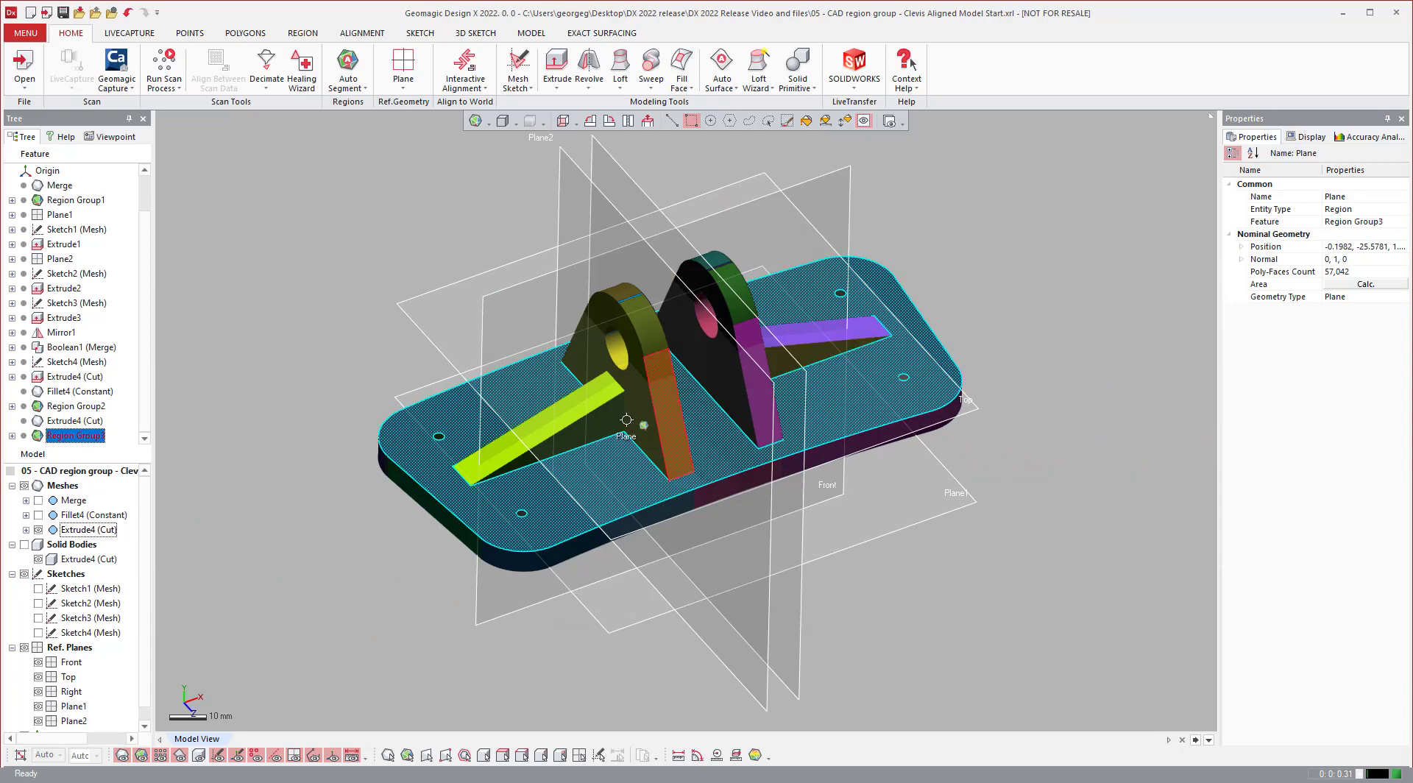
click(540, 426)
click(274, 308)
scroll(477, 394, up, 4)
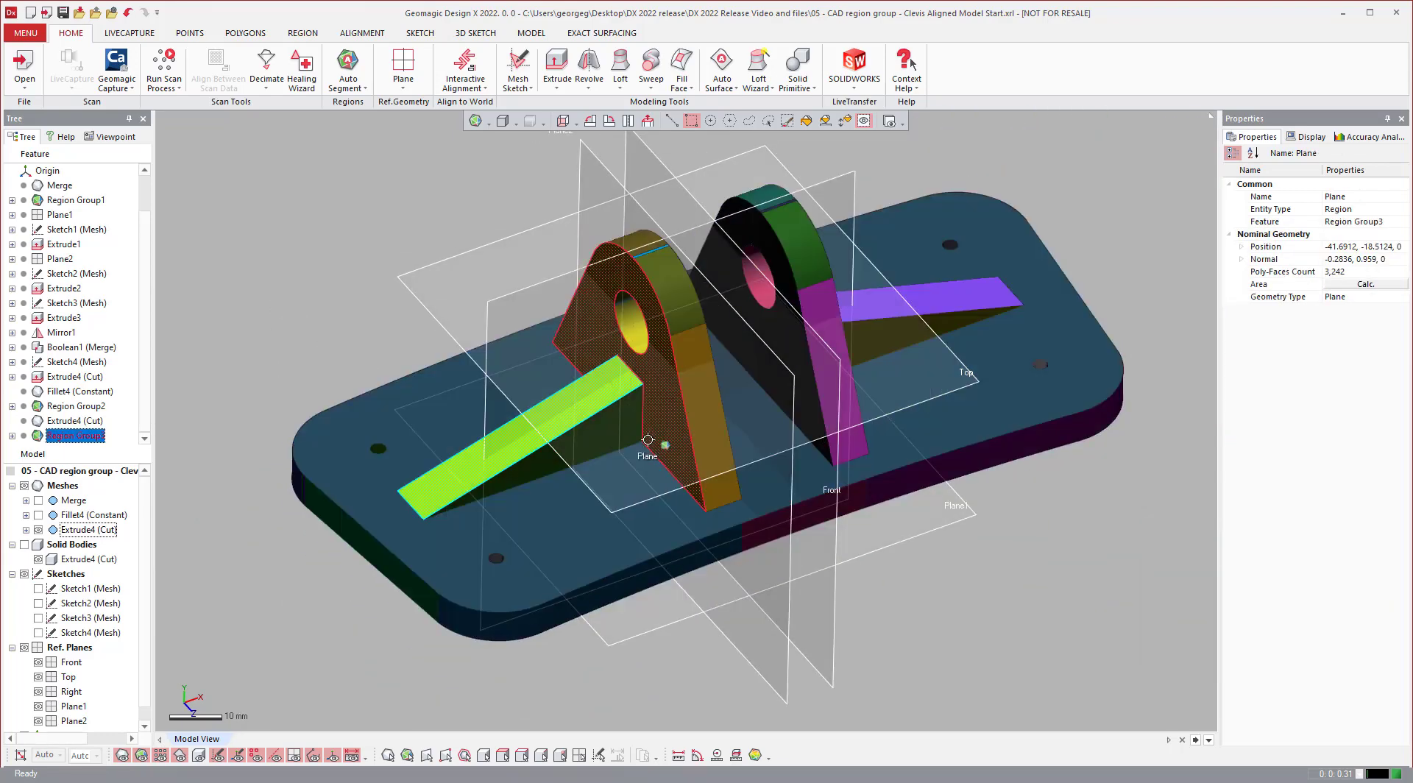
Start a planar mesh sketch on the triangular rib's side region, with the section offset 3 mm from that base plane.
click(611, 431)
right_click(347, 299)
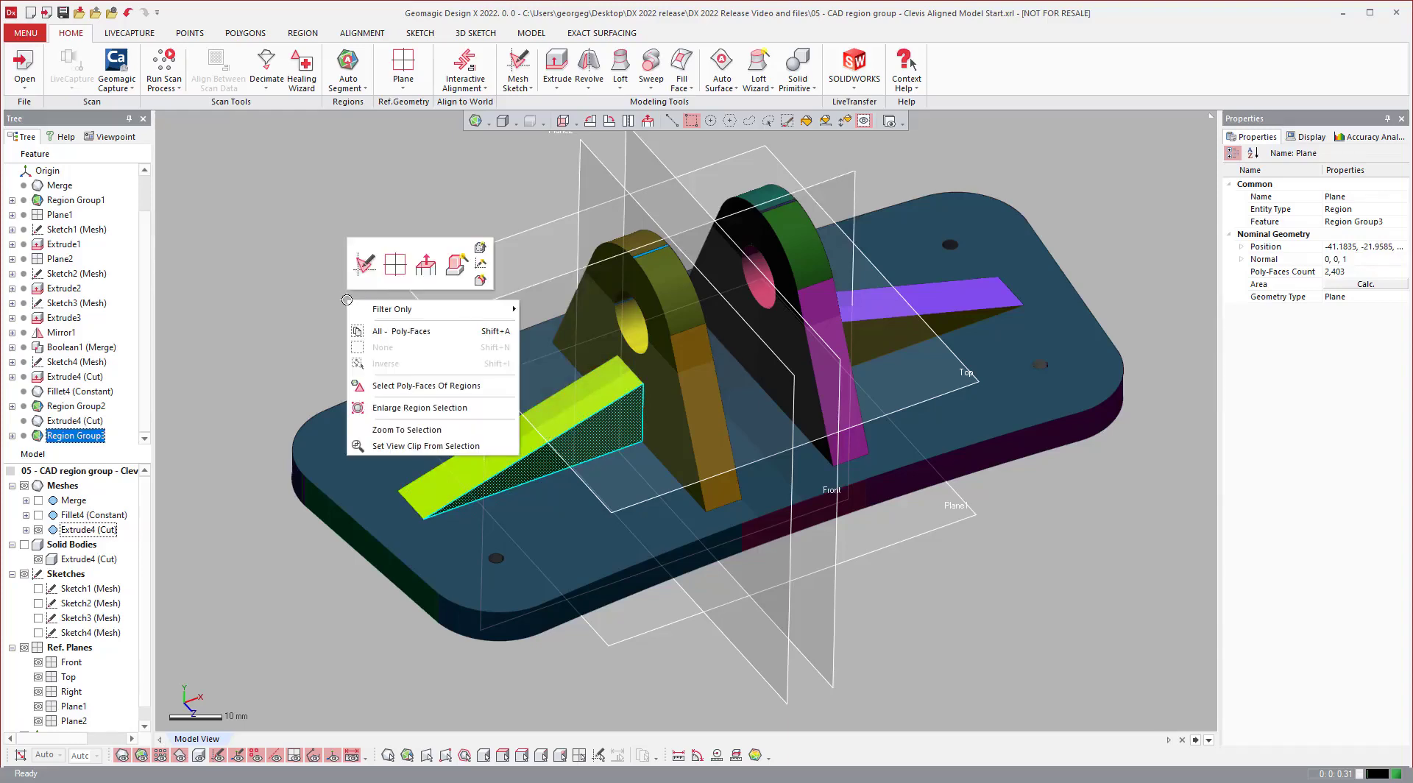
click(365, 263)
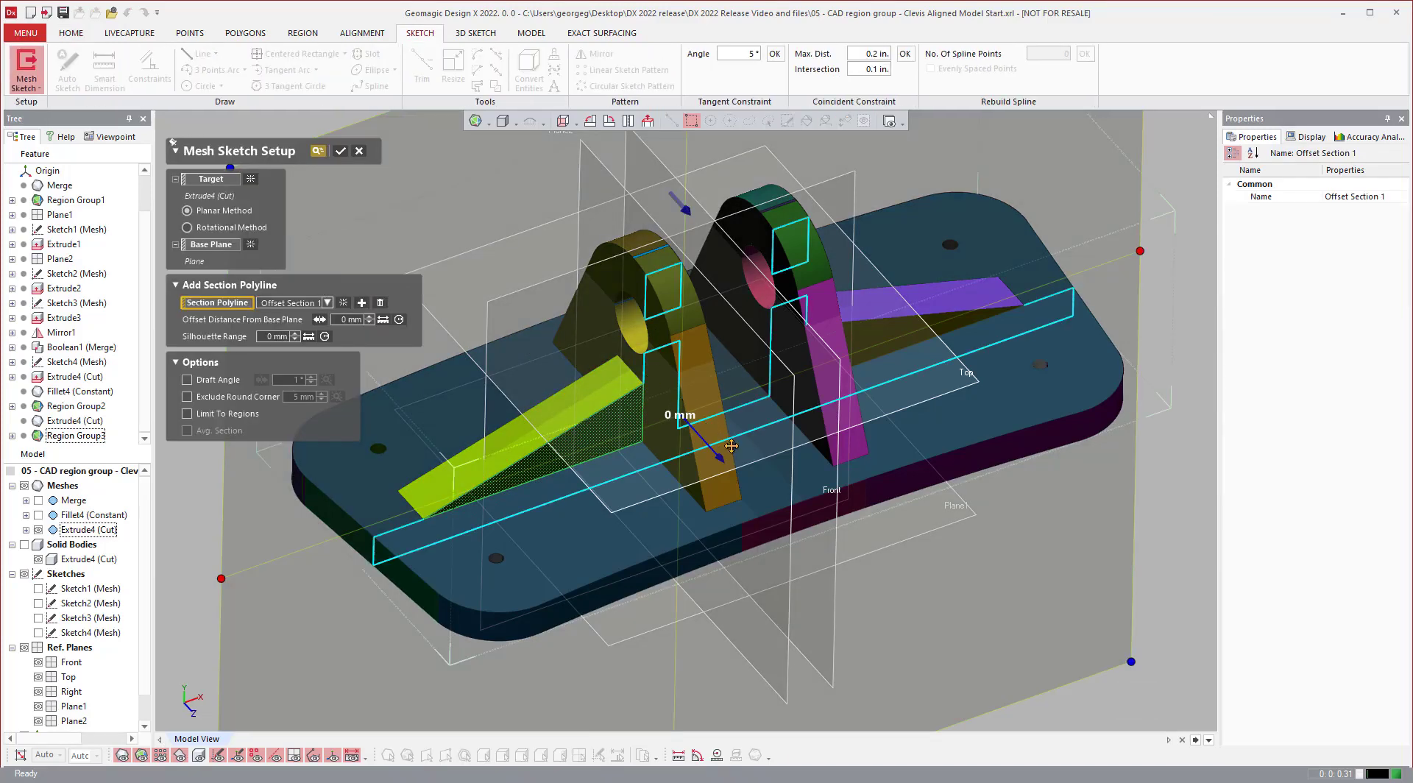
drag(717, 460, 702, 442)
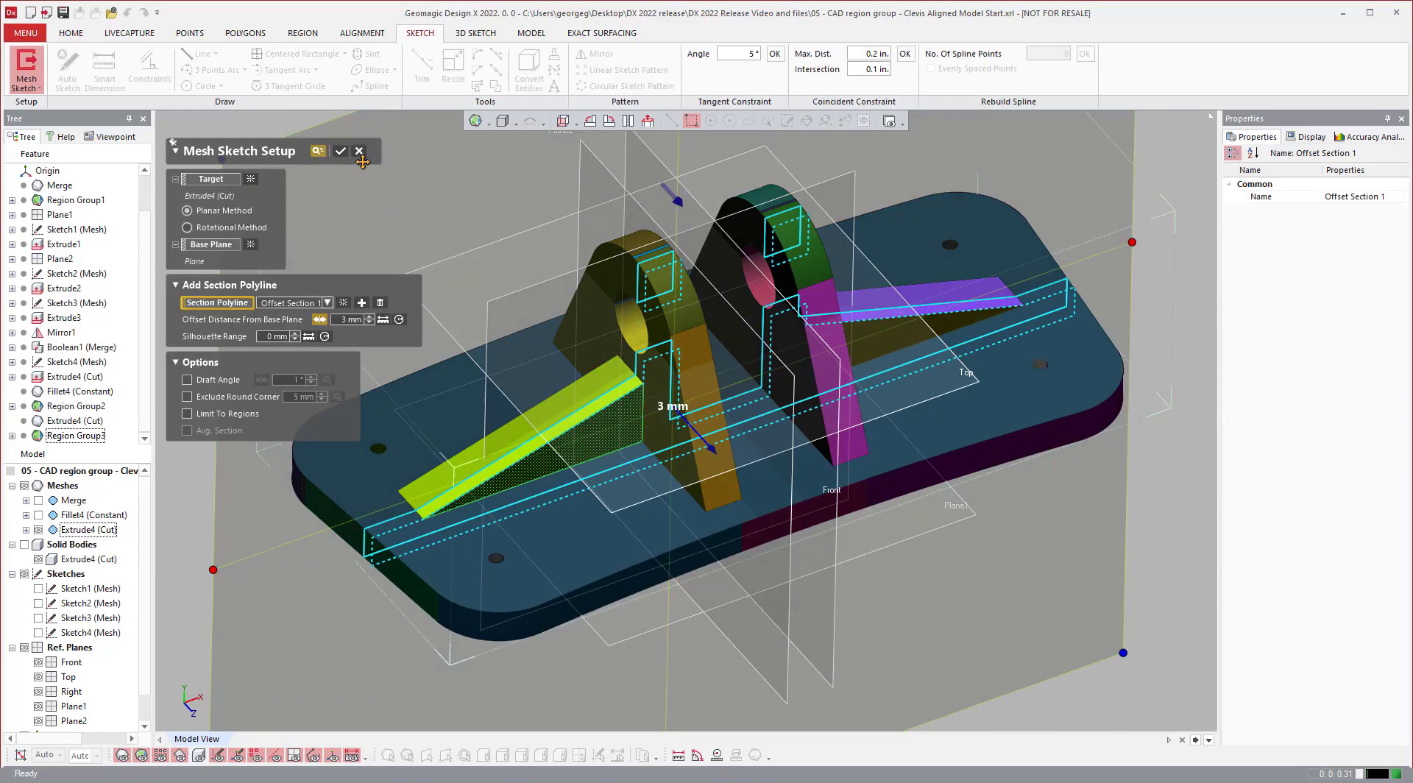
click(340, 151)
scroll(641, 414, up, 3)
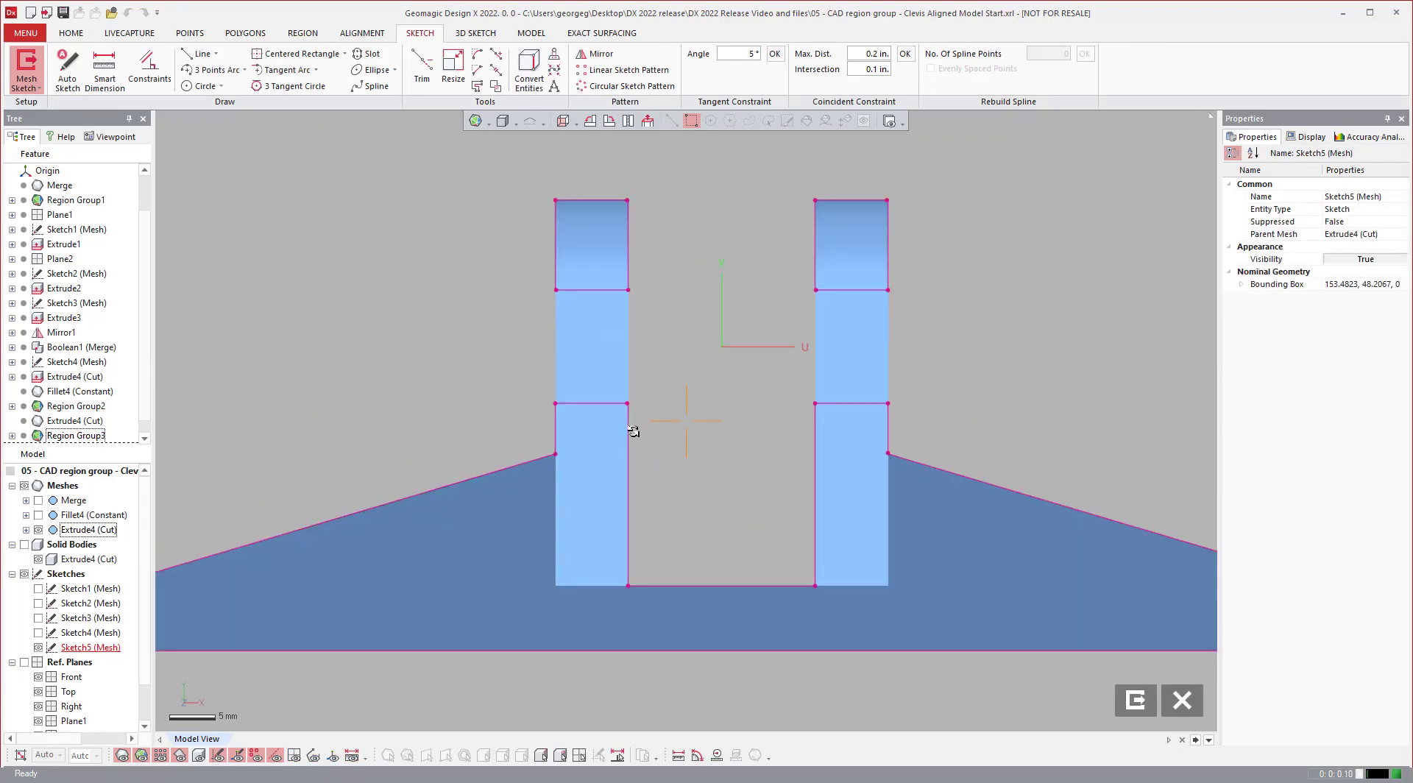
scroll(633, 437, down, 4)
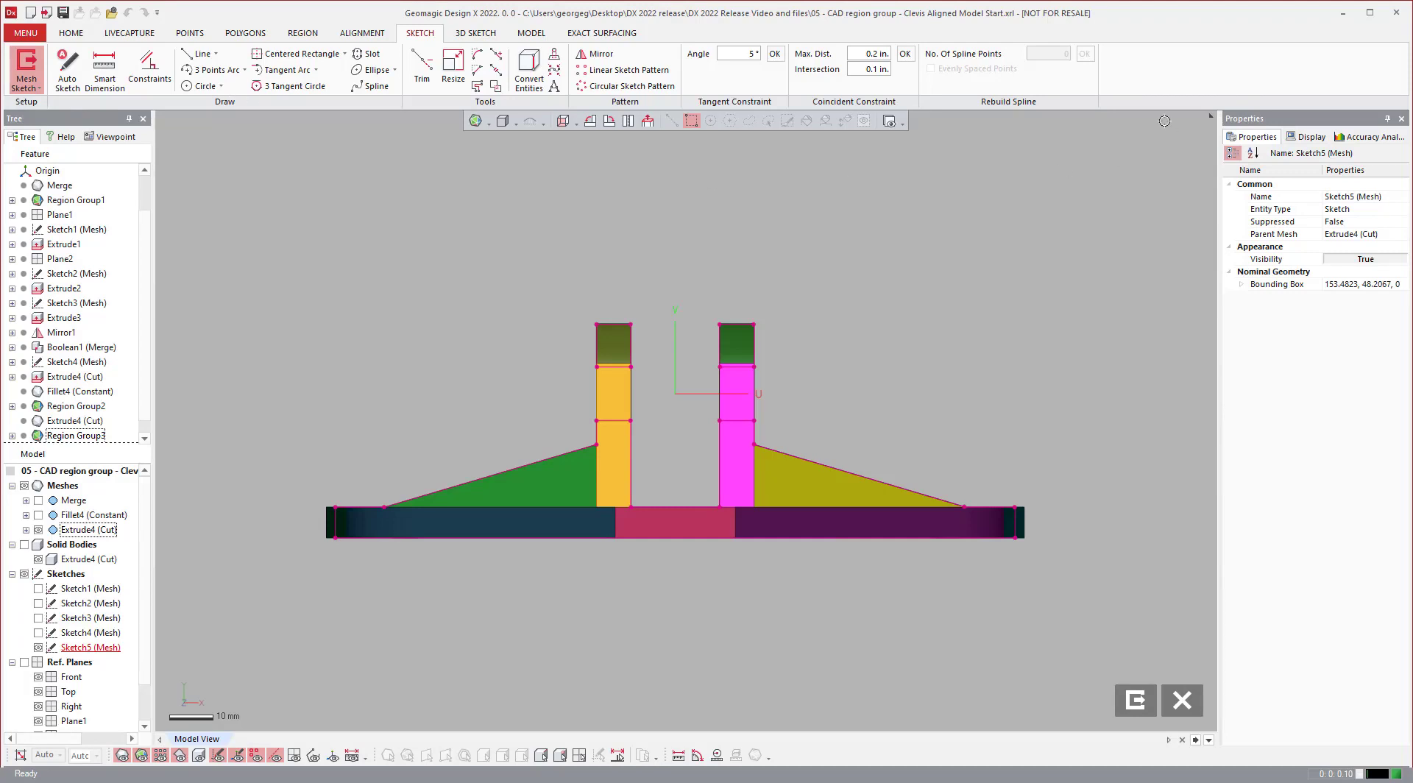
scroll(495, 536, up, 1)
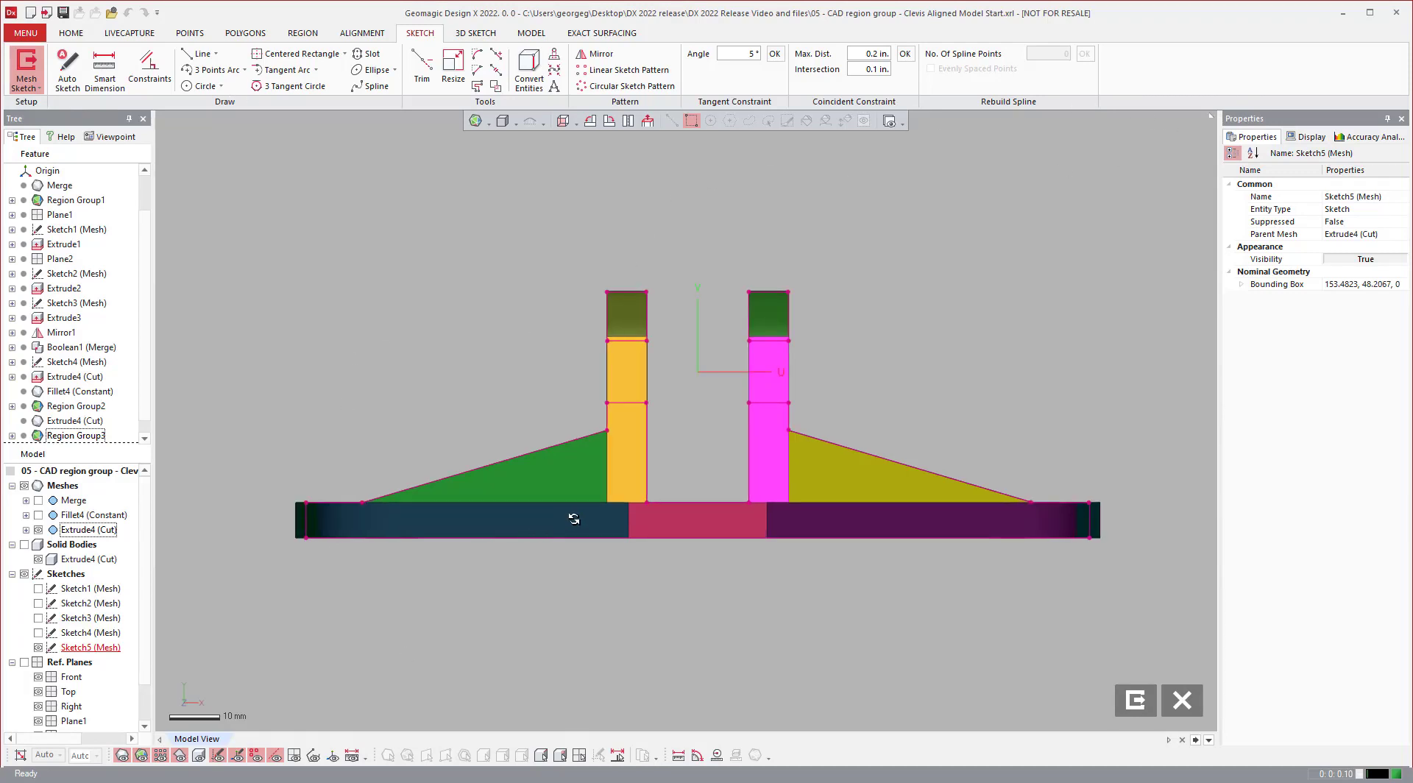
scroll(865, 462, up, 1)
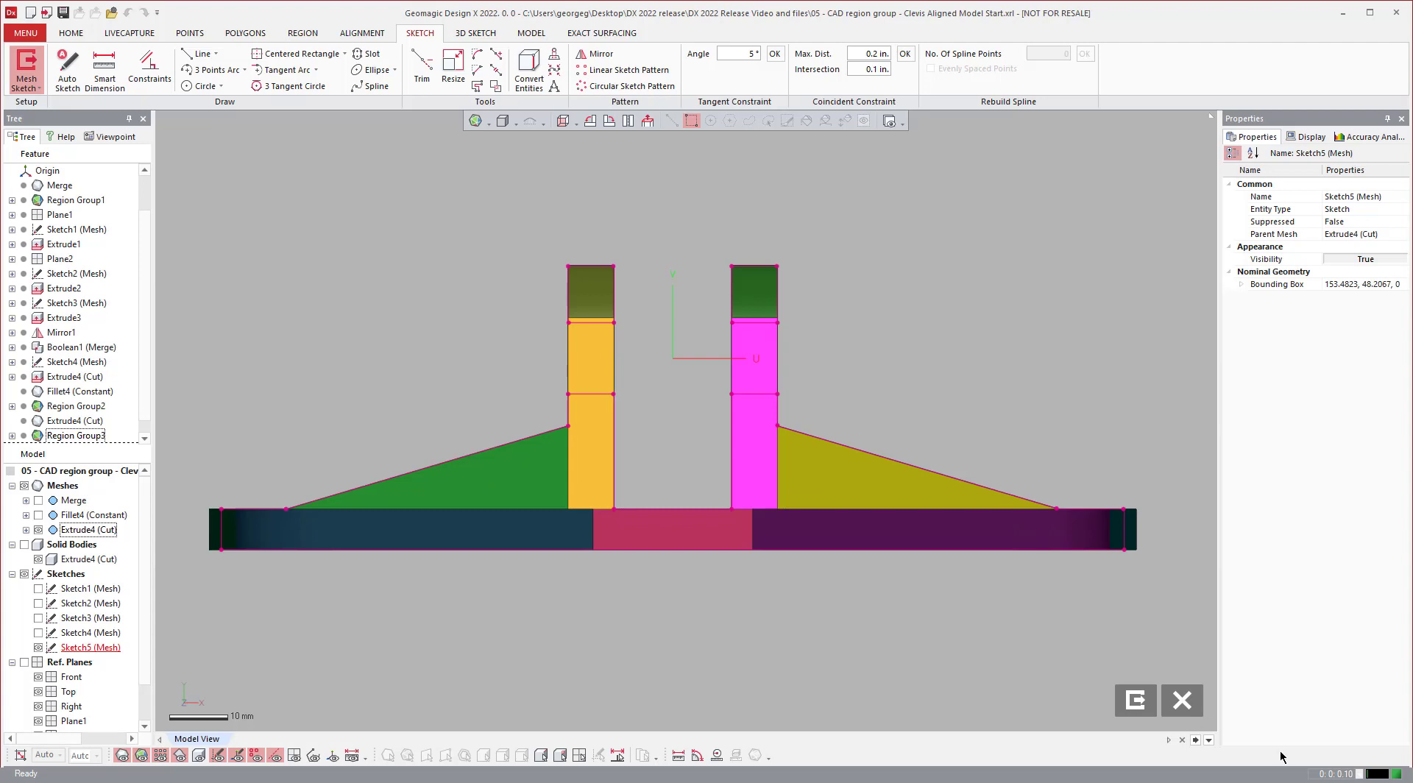